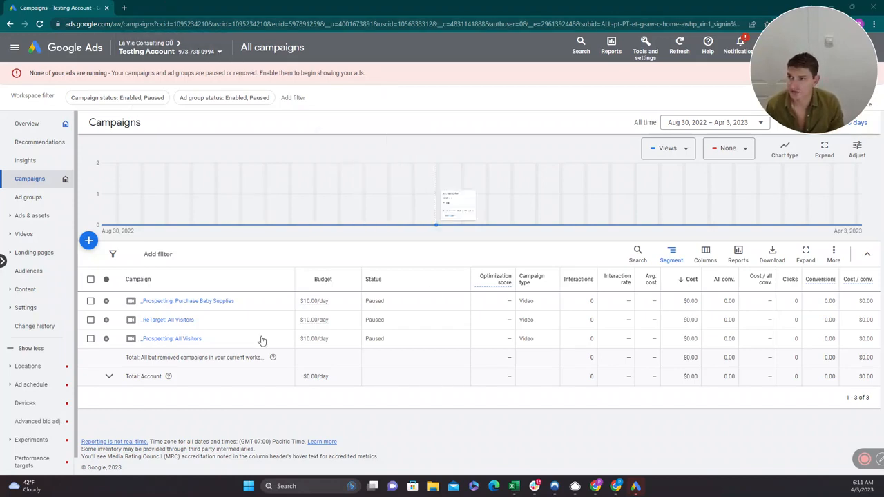
Open the ads.google.com sign-in page in a new browser tab, view the account chooser, and close that tab.
{"action": "mouse_move", "coordinate": [164, 185]}
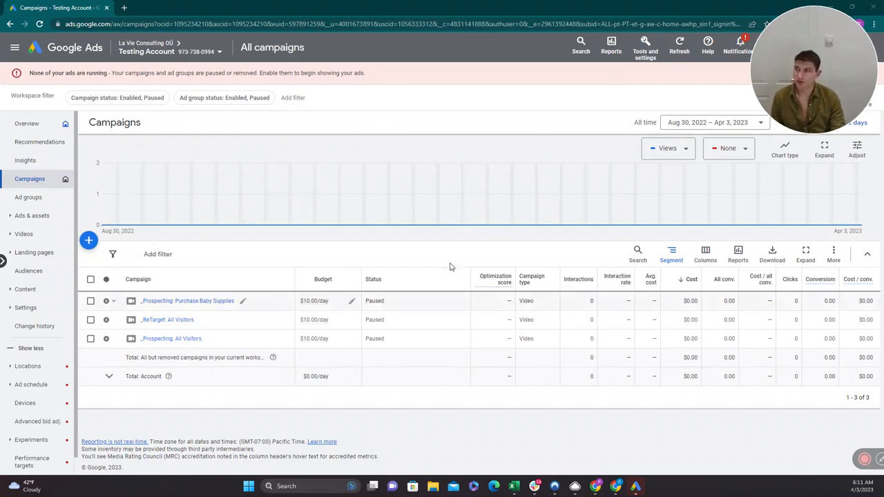
{"action": "left_click", "coordinate": [123, 8]}
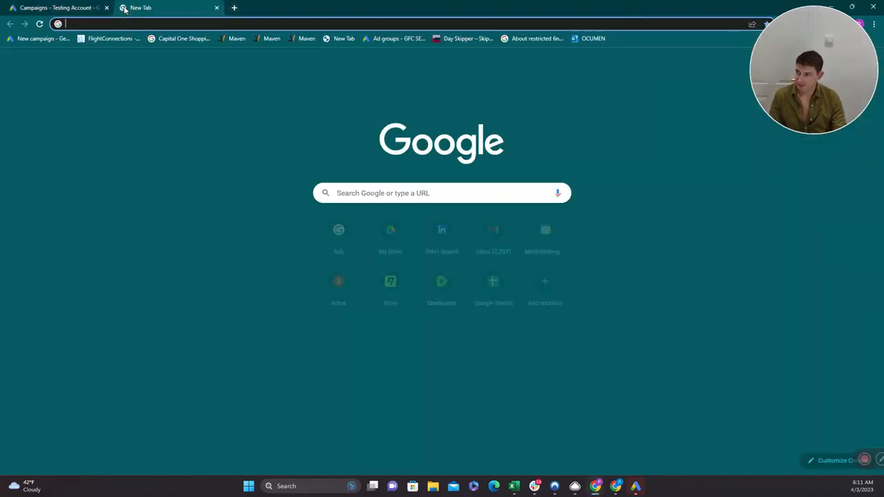
{"action": "type", "text": "asd.goog"}
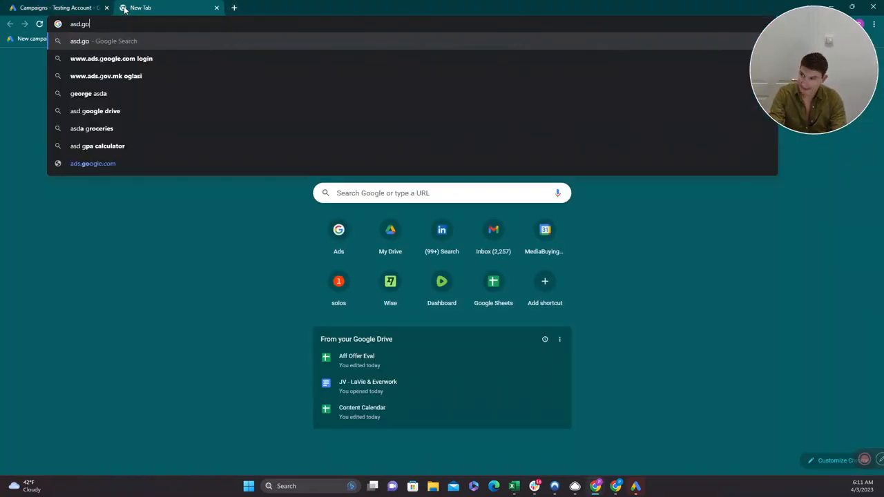
{"action": "key", "text": "BackSpace"}
{"action": "key", "text": "BackSpace"}
{"action": "key", "text": "BackSpace"}
{"action": "key", "text": "BackSpace"}
{"action": "key", "text": "BackSpace"}
{"action": "key", "text": "BackSpace"}
{"action": "key", "text": "BackSpace"}
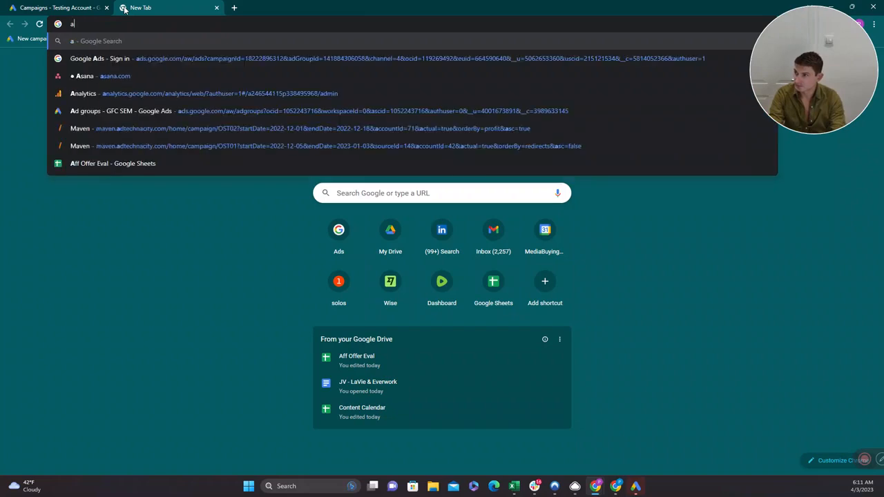
{"action": "type", "text": "gds."}
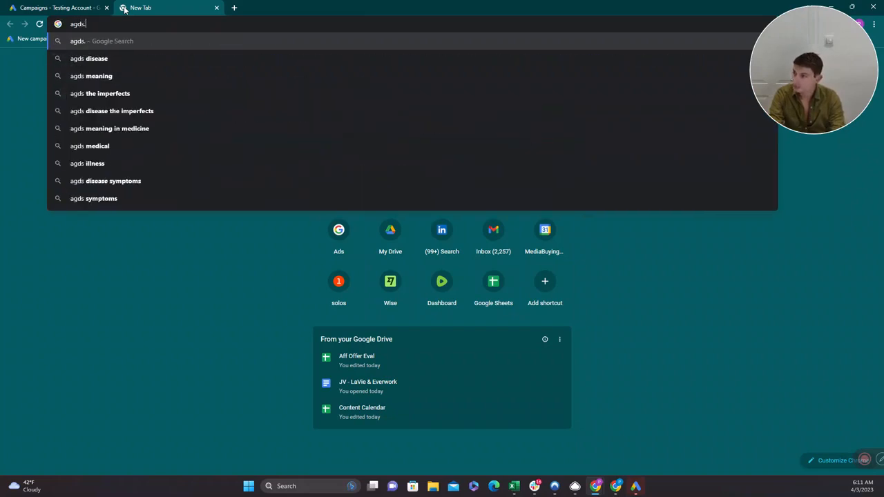
{"action": "key", "text": "BackSpace"}
{"action": "key", "text": "BackSpace"}
{"action": "key", "text": "BackSpace"}
{"action": "type", "text": "ds."}
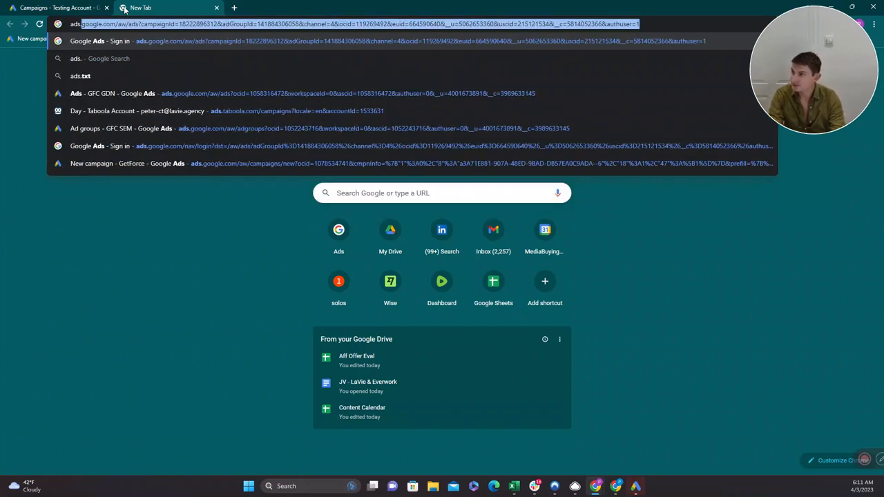
{"action": "key", "text": "Return"}
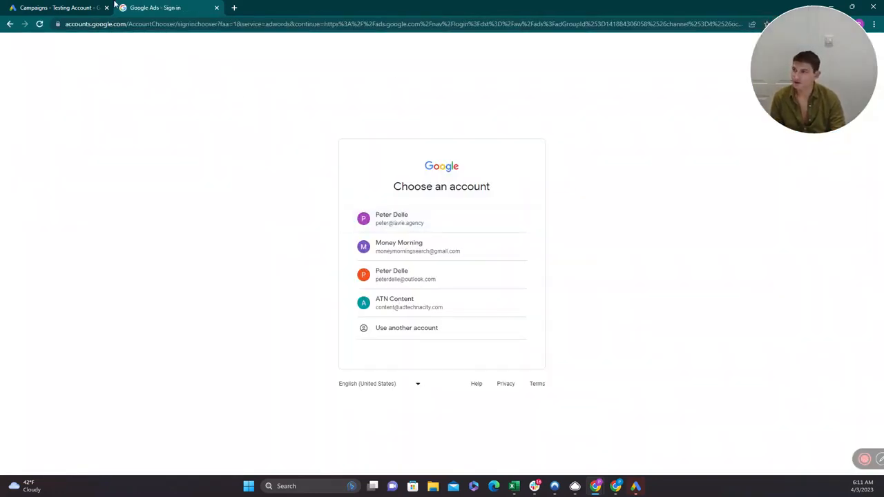
{"action": "left_click", "coordinate": [216, 7]}
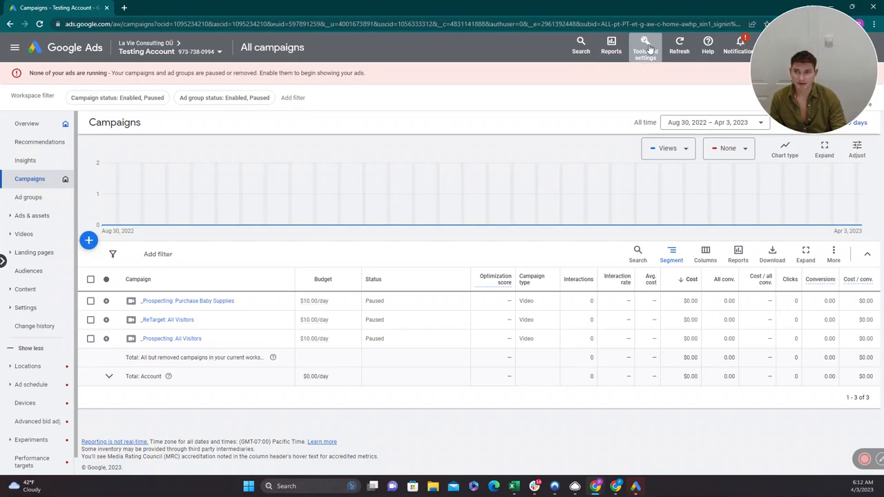
View the account's Access and security page in a separate browser tab, check its managers, and close that tab.
{"action": "left_click", "coordinate": [647, 49]}
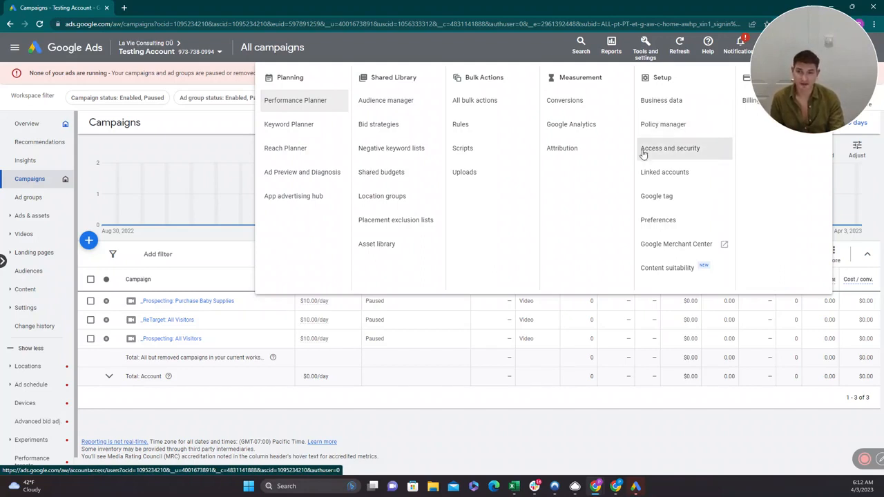
{"action": "right_click", "coordinate": [682, 155]}
{"action": "left_click", "coordinate": [699, 163]}
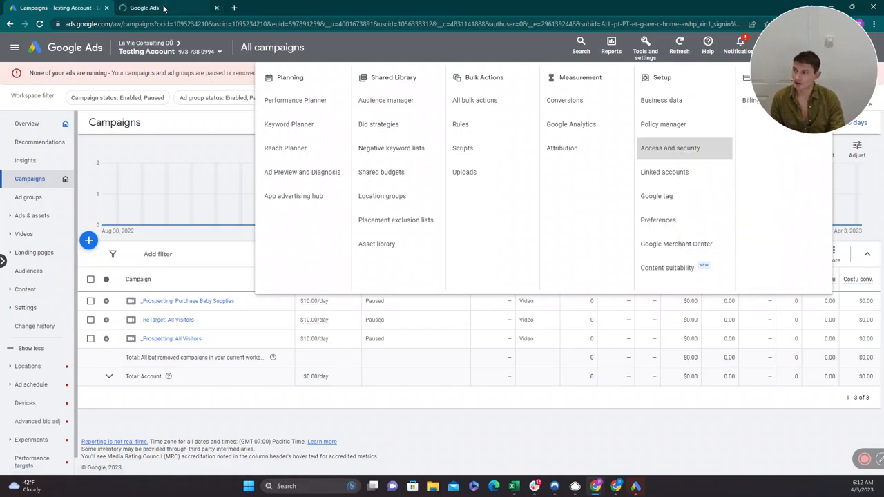
{"action": "left_click", "coordinate": [164, 8]}
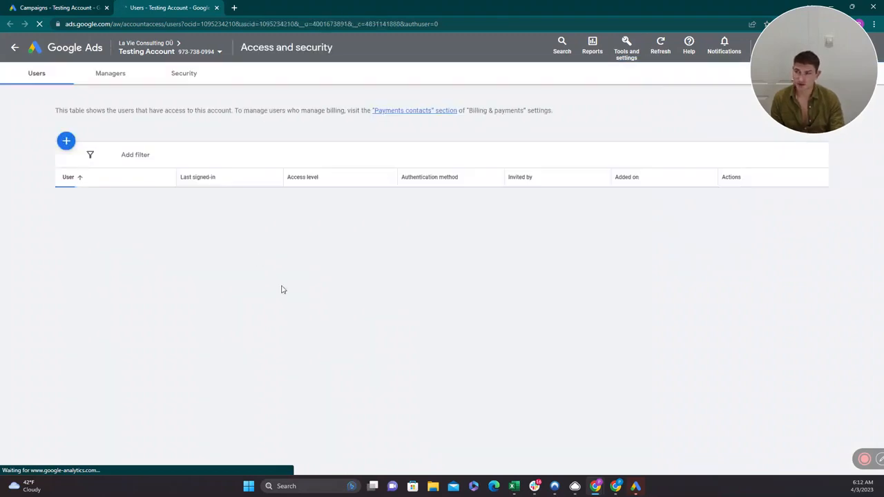
{"action": "left_click", "coordinate": [113, 75]}
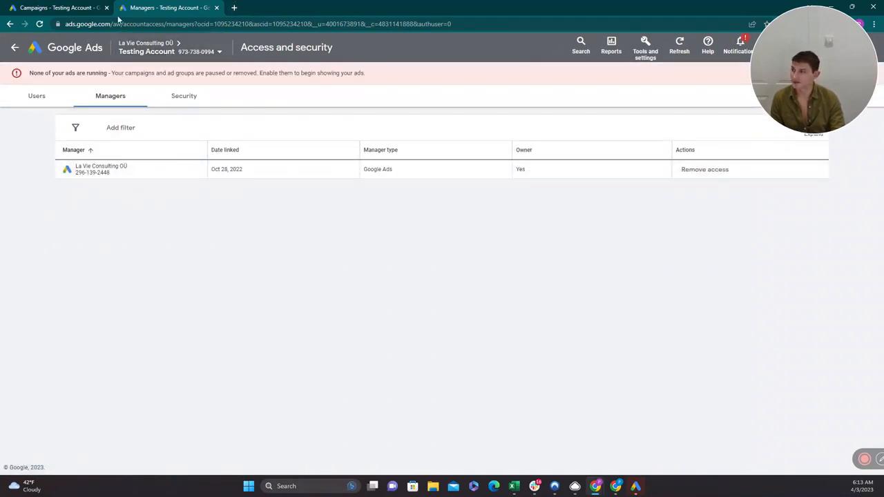
{"action": "left_click", "coordinate": [216, 7]}
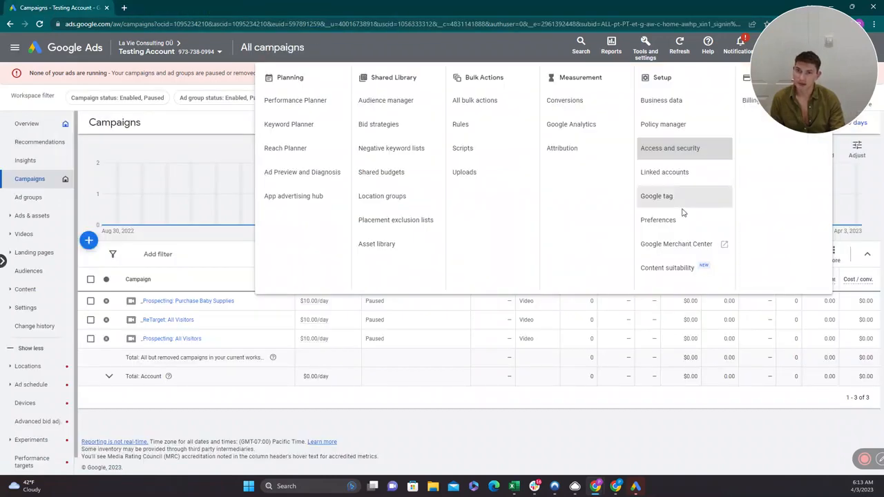
Open the Linked accounts page and examine the Google and third-party products that can be connected.
{"action": "left_click", "coordinate": [655, 174]}
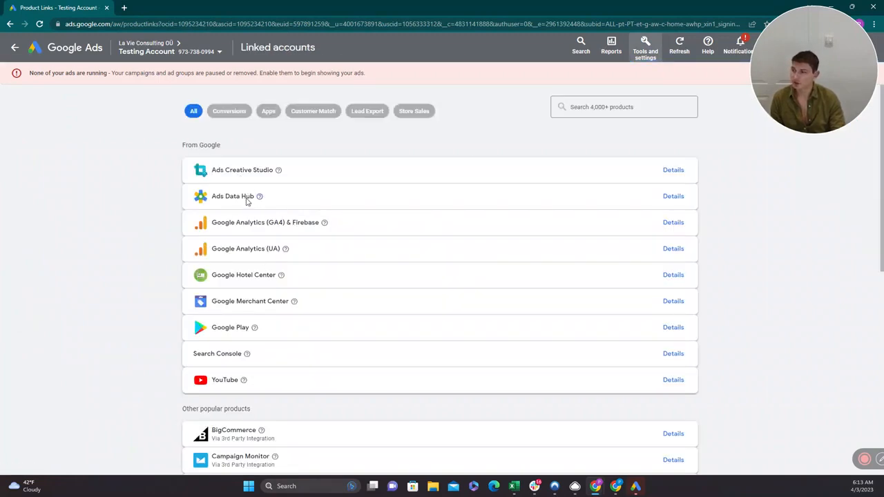
{"action": "scroll", "coordinate": [257, 222], "scroll_direction": "down", "scroll_amount": 1}
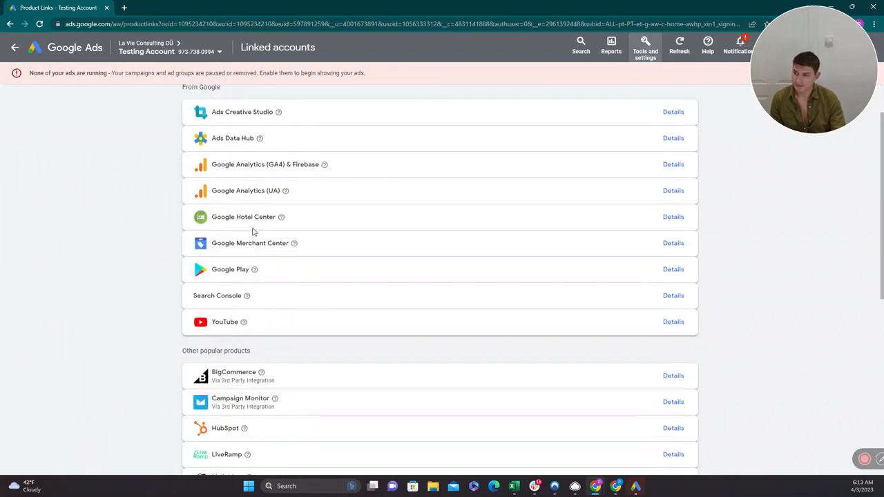
{"action": "scroll", "coordinate": [356, 324], "scroll_direction": "down", "scroll_amount": 2}
{"action": "scroll", "coordinate": [356, 324], "scroll_direction": "up", "scroll_amount": 2}
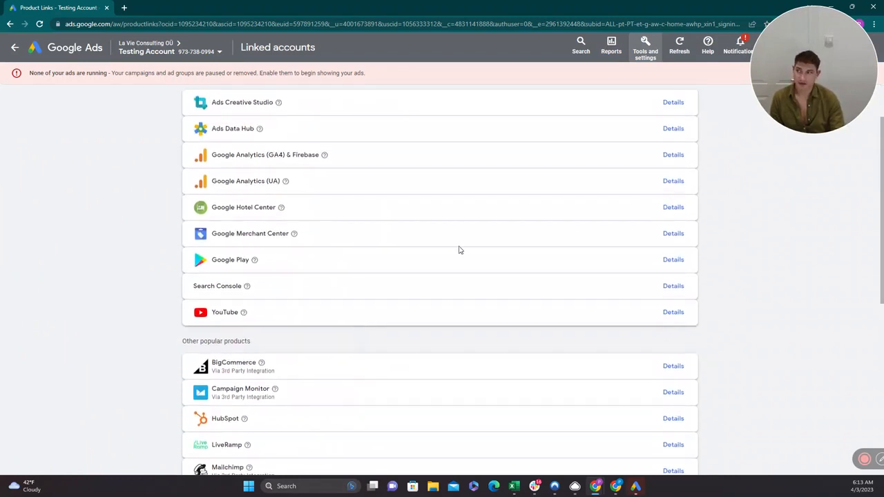
{"action": "scroll", "coordinate": [430, 247], "scroll_direction": "down", "scroll_amount": 5}
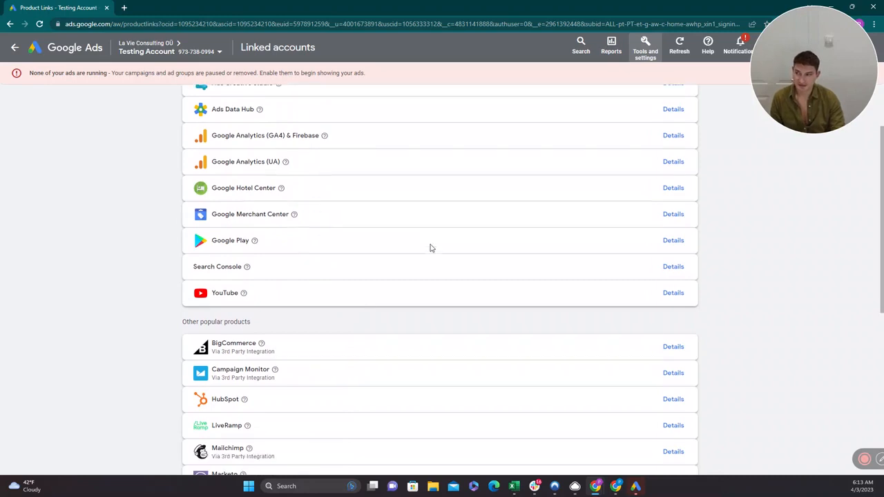
{"action": "scroll", "coordinate": [430, 248], "scroll_direction": "up", "scroll_amount": 3}
{"action": "scroll", "coordinate": [430, 247], "scroll_direction": "up", "scroll_amount": 3}
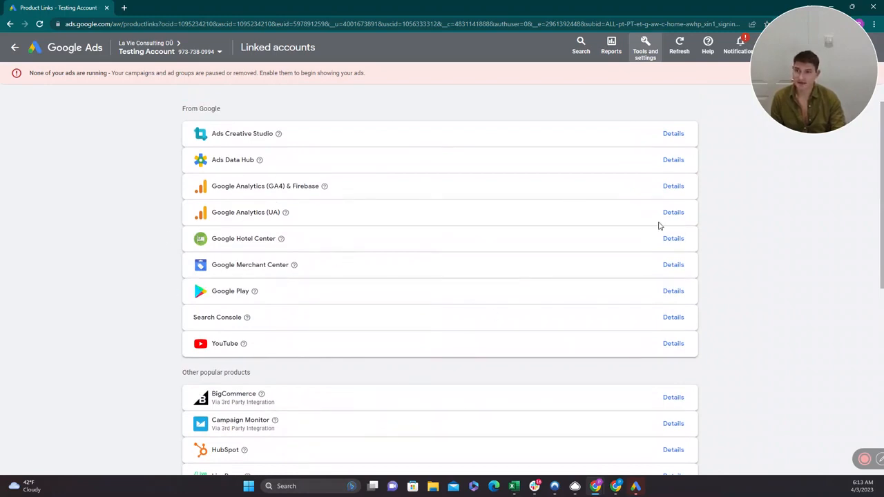
{"action": "scroll", "coordinate": [659, 225], "scroll_direction": "up", "scroll_amount": 1}
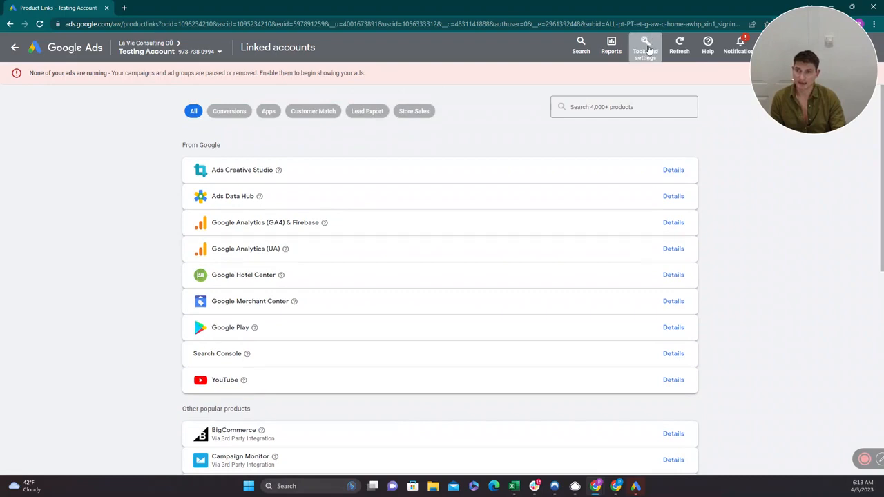
Open the conversions setup and start a new website conversion action, as far as the website domain entry.
{"action": "left_click", "coordinate": [648, 50]}
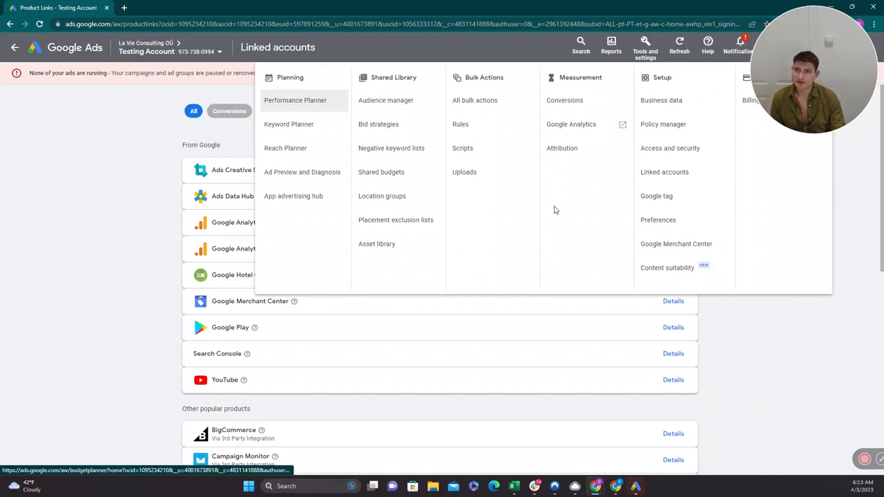
{"action": "left_click", "coordinate": [564, 101]}
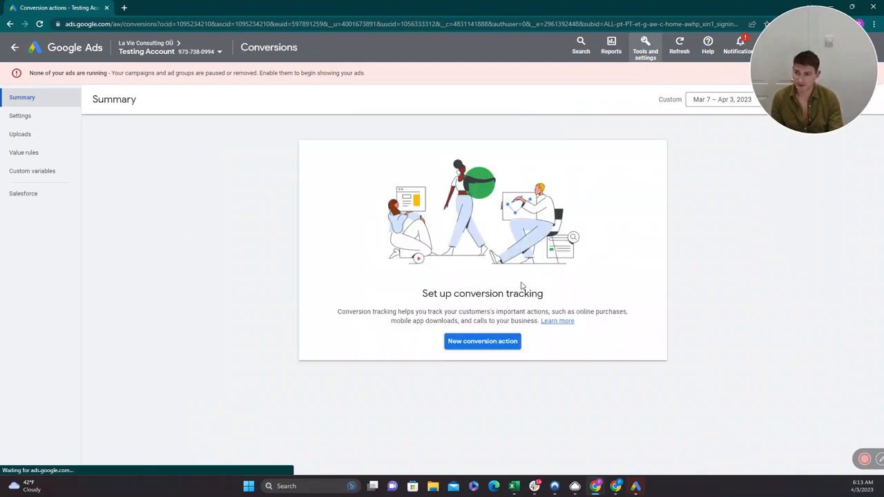
{"action": "left_click", "coordinate": [477, 341]}
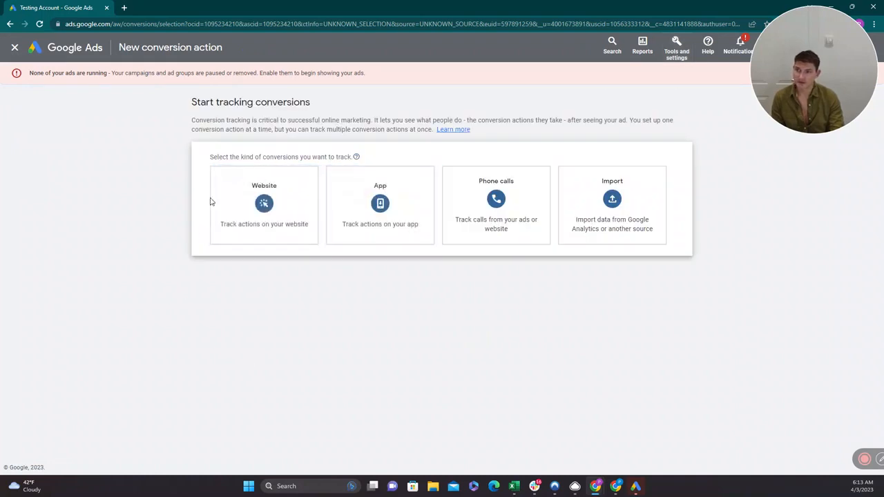
{"action": "left_click", "coordinate": [277, 222]}
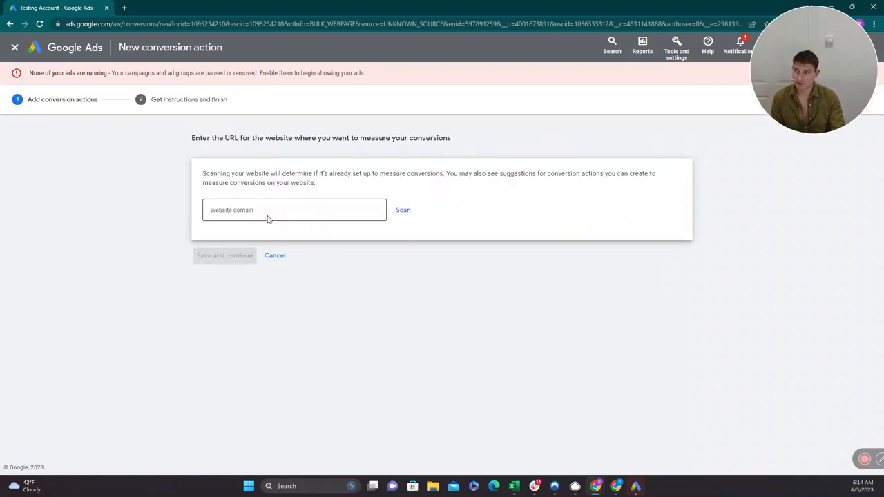
{"action": "left_click", "coordinate": [245, 214]}
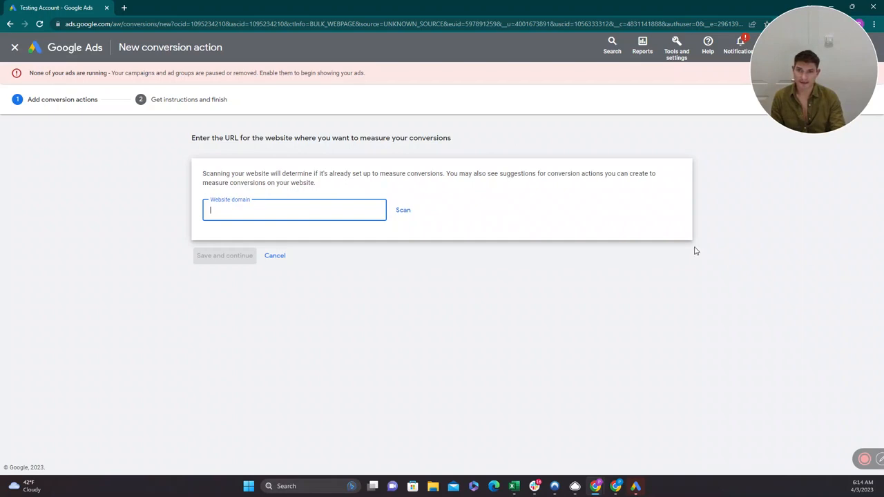
Start a new negative keyword list in the shared library and name it "New List".
{"action": "left_click", "coordinate": [674, 58]}
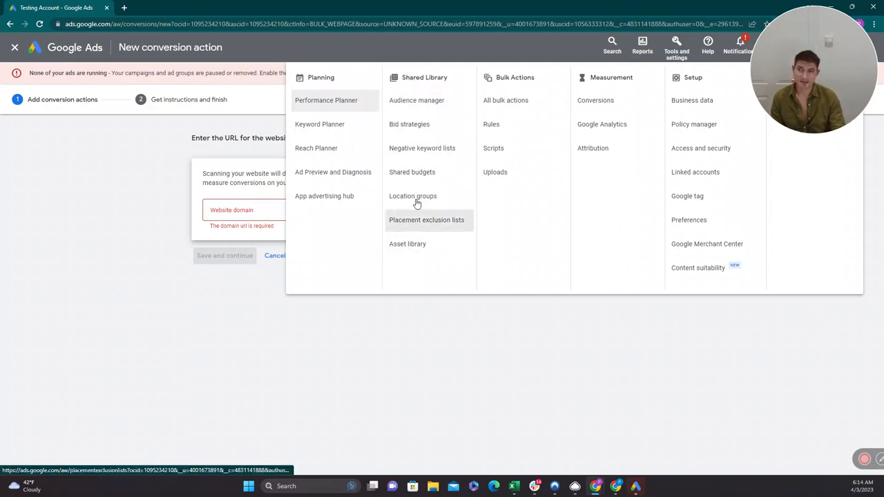
{"action": "left_click", "coordinate": [416, 156]}
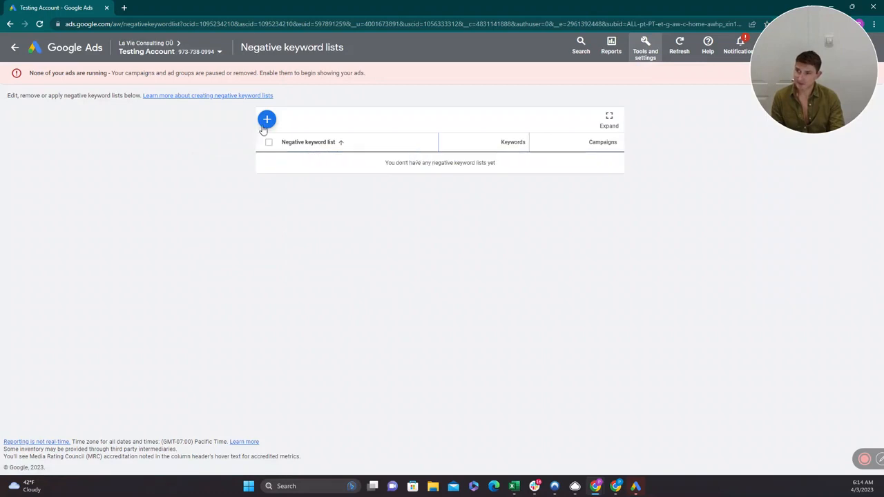
{"action": "left_click", "coordinate": [269, 120]}
{"action": "left_click", "coordinate": [286, 137]}
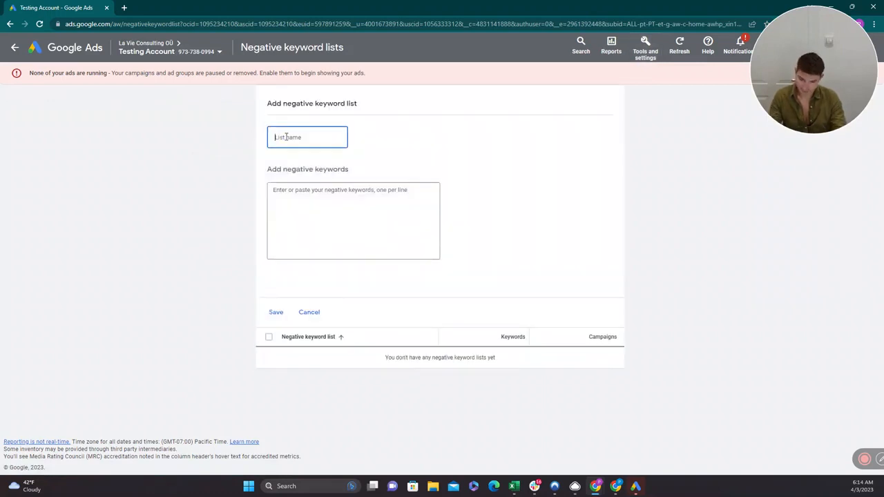
{"action": "type", "text": "New List"}
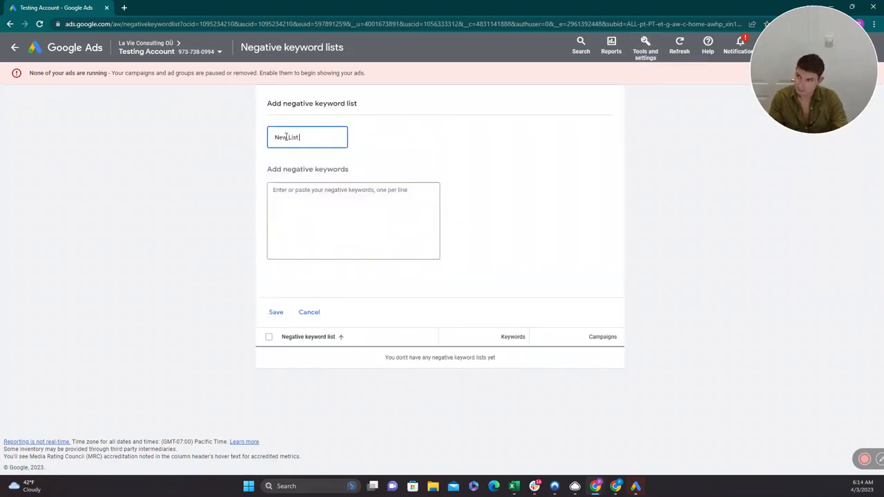
Add the exact-match negative keyword [example] to the new list and save the list.
{"action": "left_click", "coordinate": [307, 205]}
{"action": "type", "text": "e"}
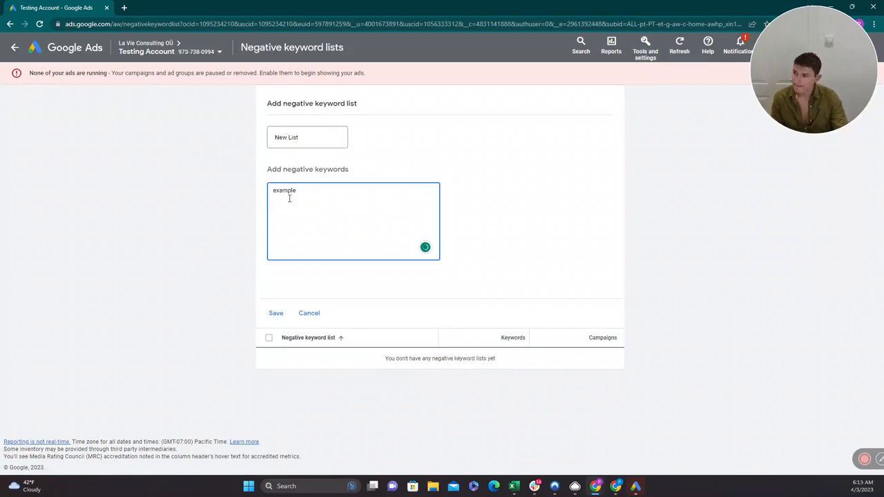
{"action": "type", "text": "xampl"}
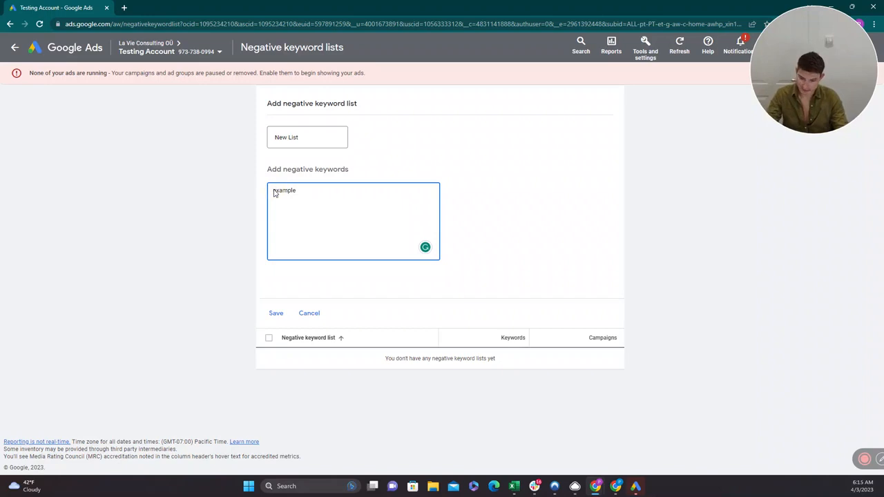
{"action": "type", "text": "e"}
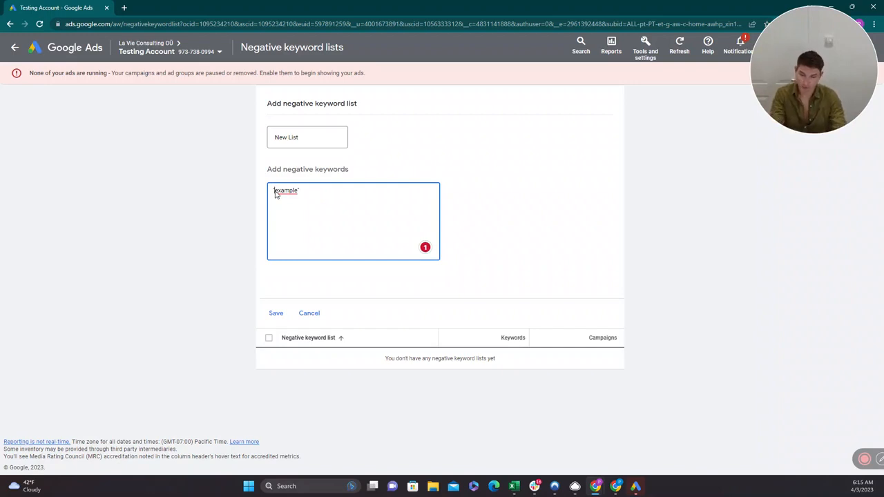
{"action": "key", "text": "BackSpace"}
{"action": "type", "text": "["}
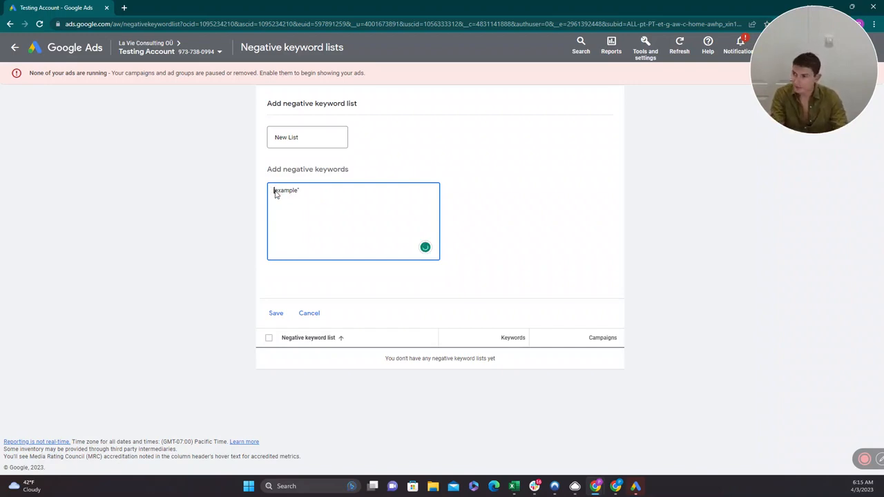
{"action": "left_click", "coordinate": [312, 194]}
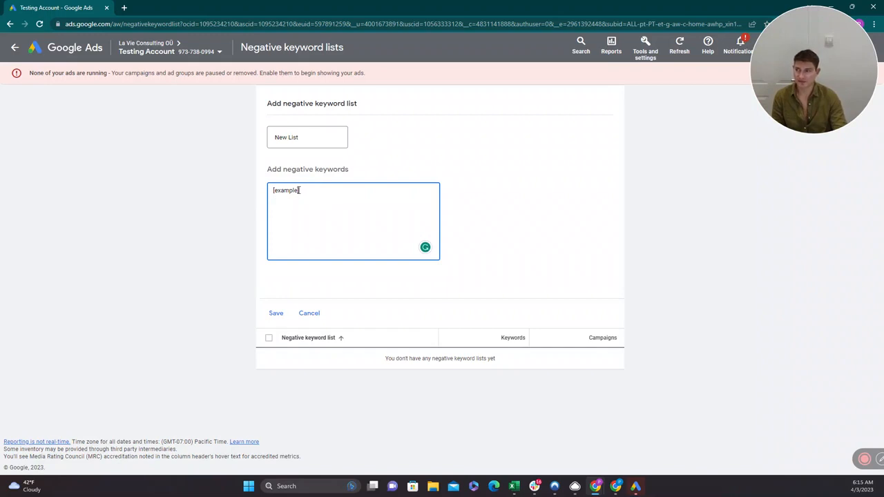
{"action": "left_click", "coordinate": [273, 314]}
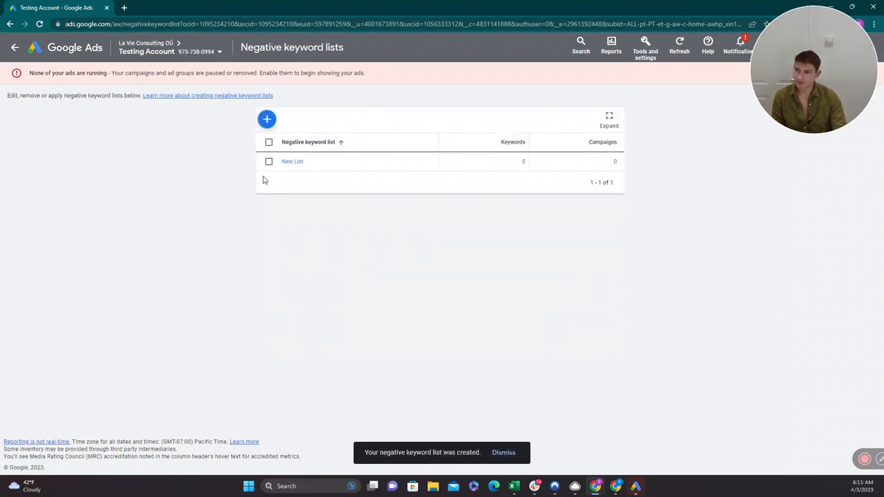
Apply the negative keyword list "New List" to the campaigns _Prospecting: All Visitors, _Prospecting: Purchase Baby Supplies and _ReTarget: All Visitors.
{"action": "left_click", "coordinate": [269, 161]}
{"action": "left_click", "coordinate": [336, 120]}
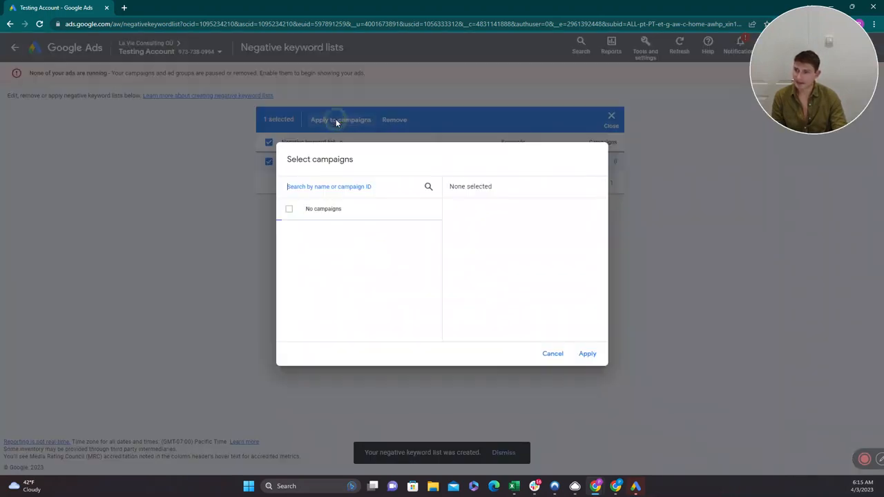
{"action": "left_click", "coordinate": [289, 231]}
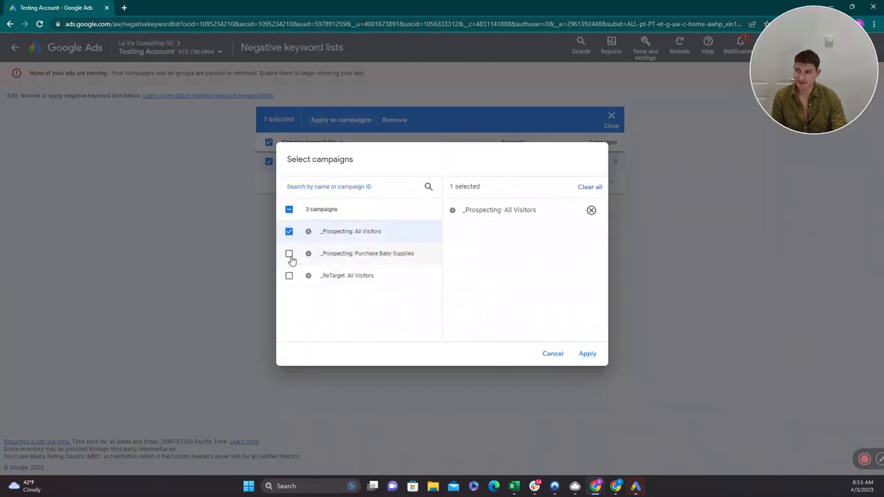
{"action": "left_click", "coordinate": [289, 254]}
{"action": "left_click", "coordinate": [289, 276]}
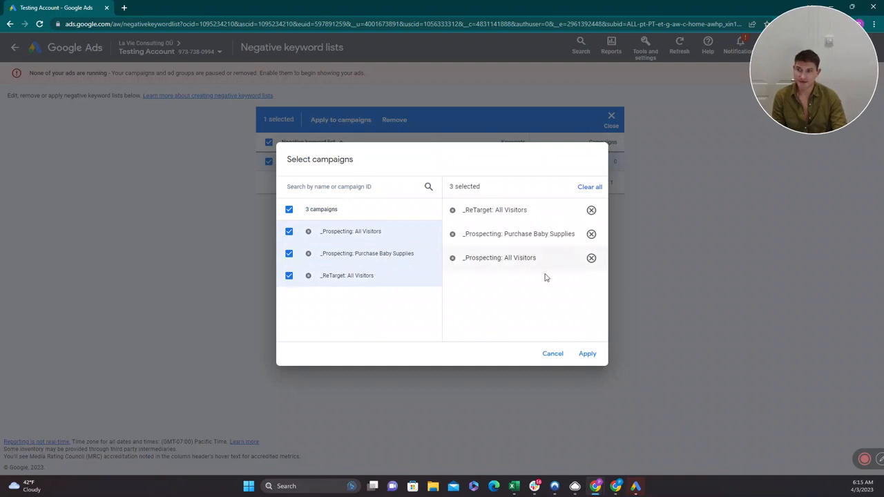
{"action": "left_click", "coordinate": [587, 355]}
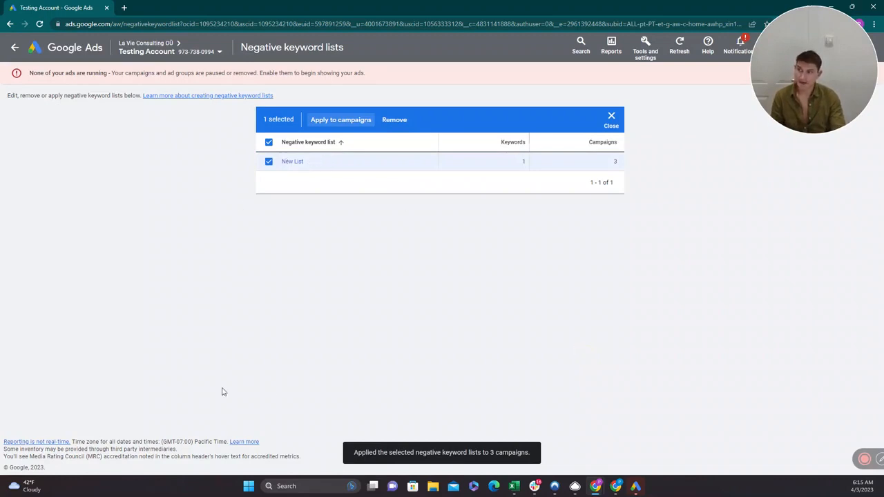
Get the search volume and forecasts for the keyword "learn google ads" in Keyword Planner and check its average monthly searches.
{"action": "left_click", "coordinate": [644, 49]}
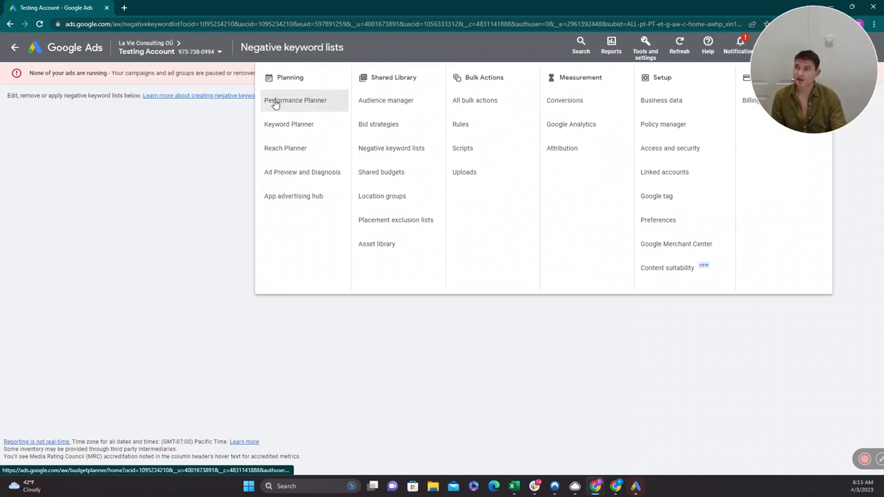
{"action": "left_click", "coordinate": [272, 126]}
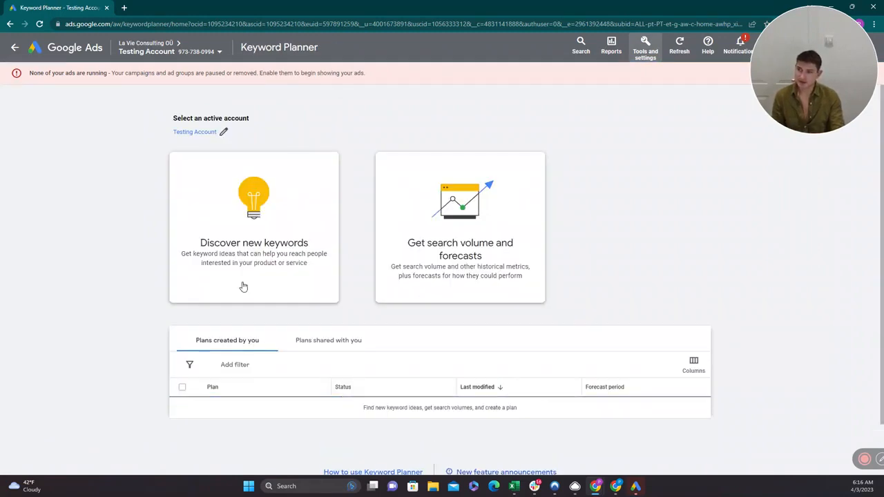
{"action": "left_click", "coordinate": [495, 211]}
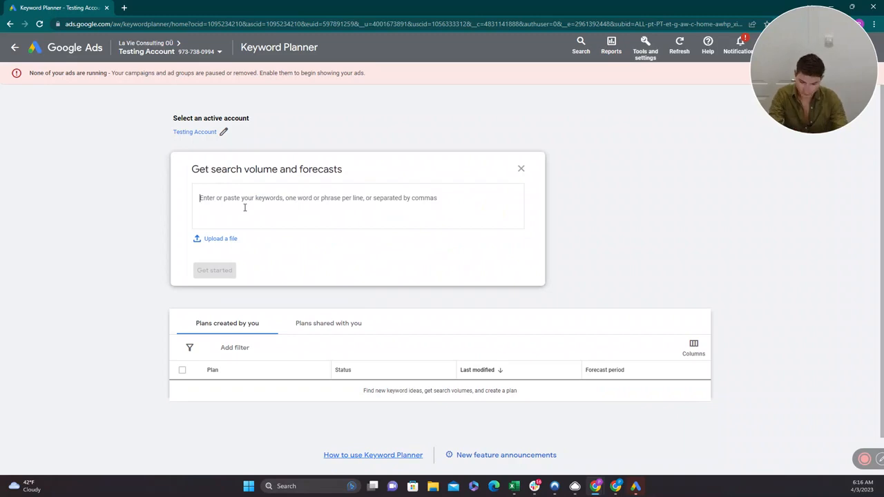
{"action": "type", "text": "learn google ads"}
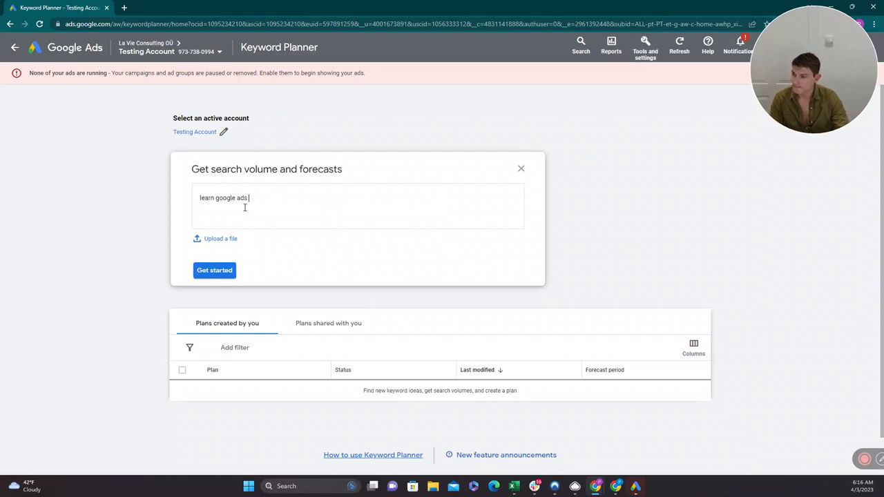
{"action": "left_click", "coordinate": [215, 269]}
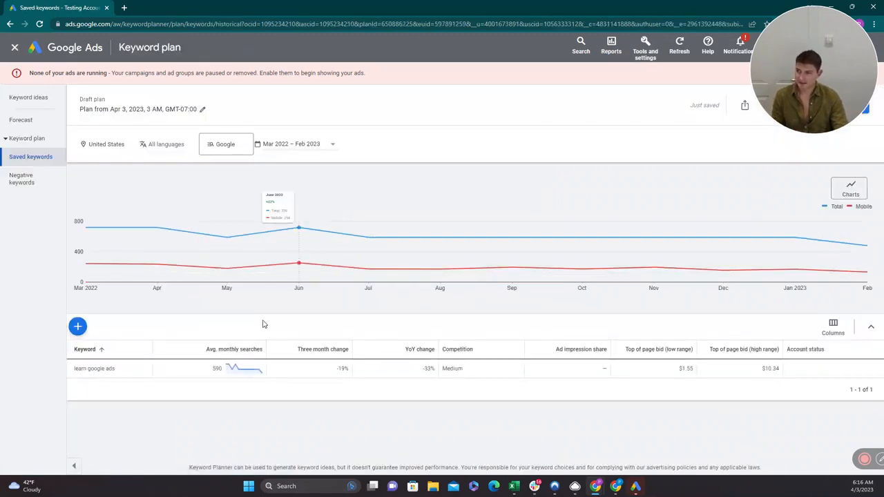
{"action": "double_click", "coordinate": [217, 369]}
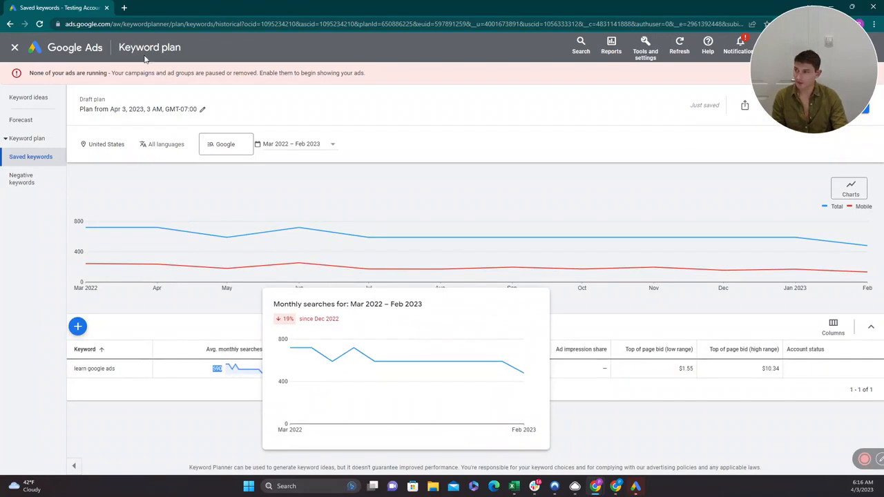
Discover new keywords related to "learn google ads" in Keyword Planner, review the suggested ideas, and return to the campaigns overview.
{"action": "left_click", "coordinate": [11, 25]}
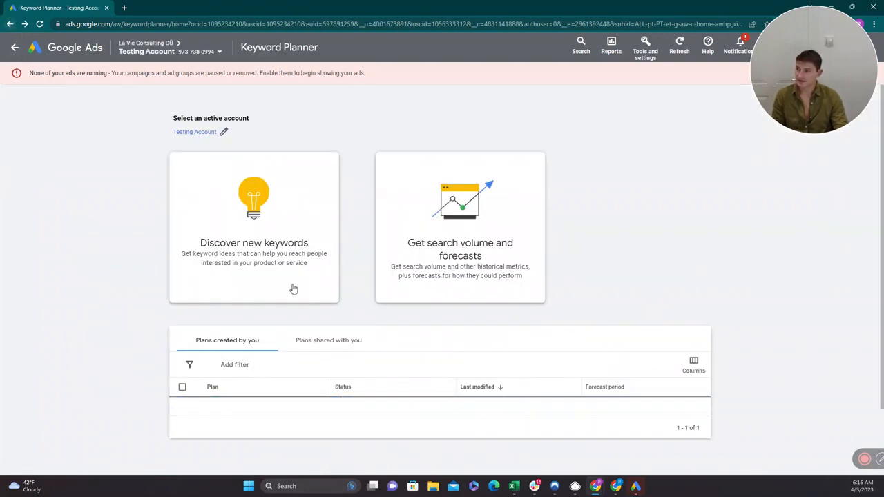
{"action": "left_click", "coordinate": [244, 214]}
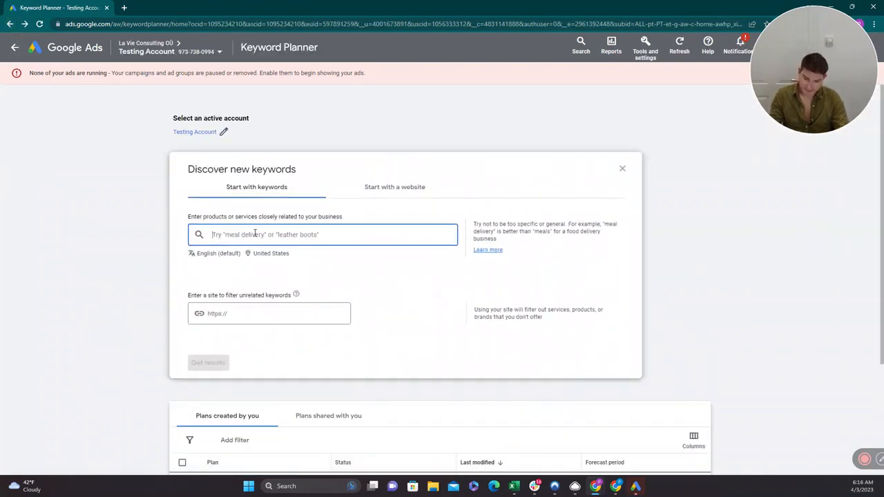
{"action": "type", "text": "learn google ads"}
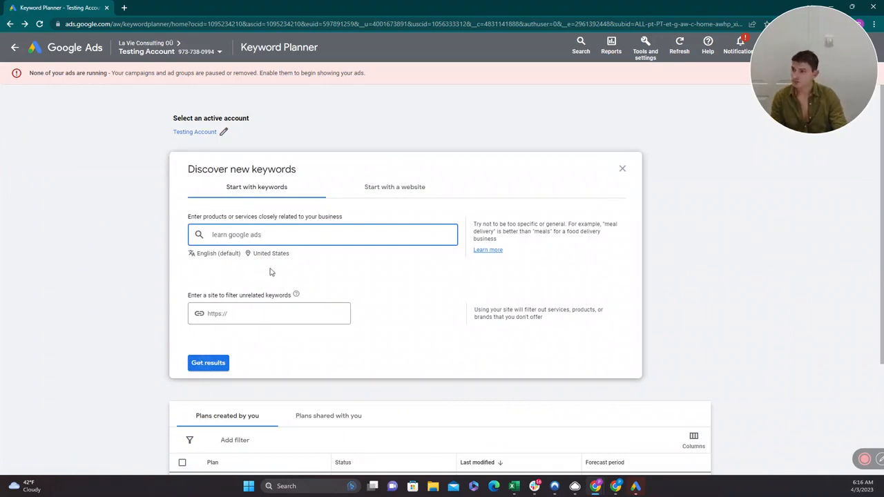
{"action": "left_click", "coordinate": [209, 363]}
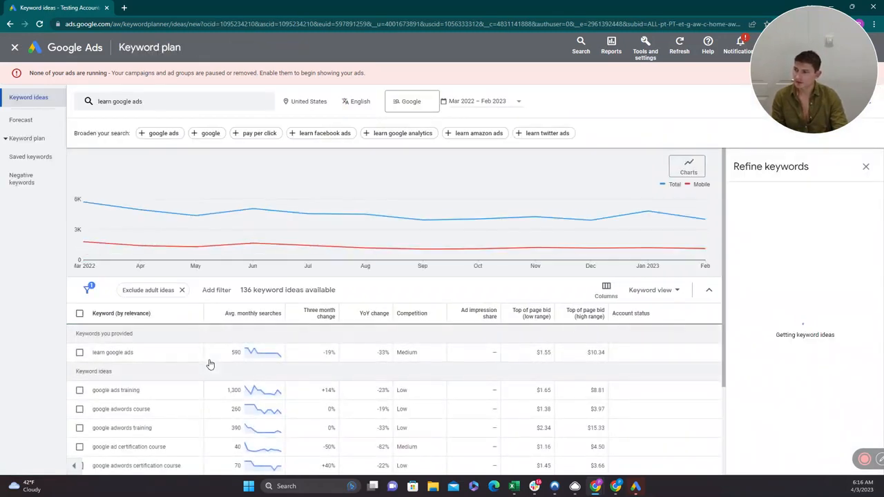
{"action": "scroll", "coordinate": [211, 364], "scroll_direction": "down", "scroll_amount": 1}
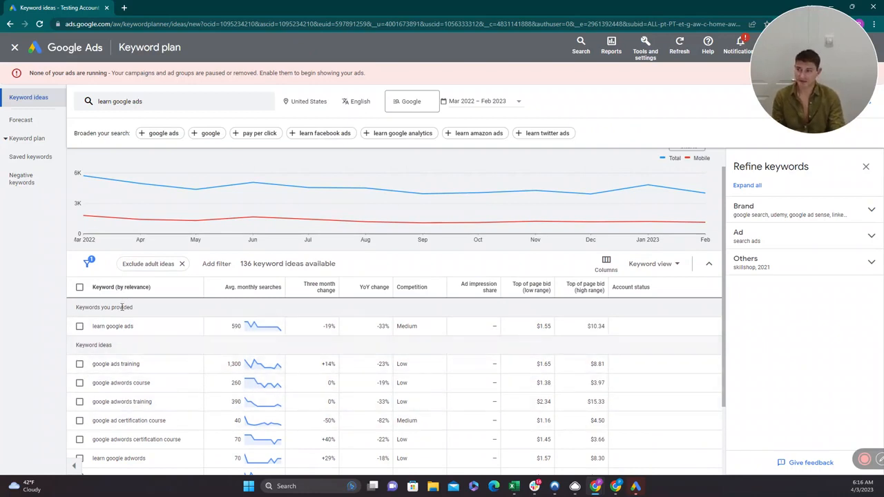
{"action": "scroll", "coordinate": [165, 417], "scroll_direction": "down", "scroll_amount": 1}
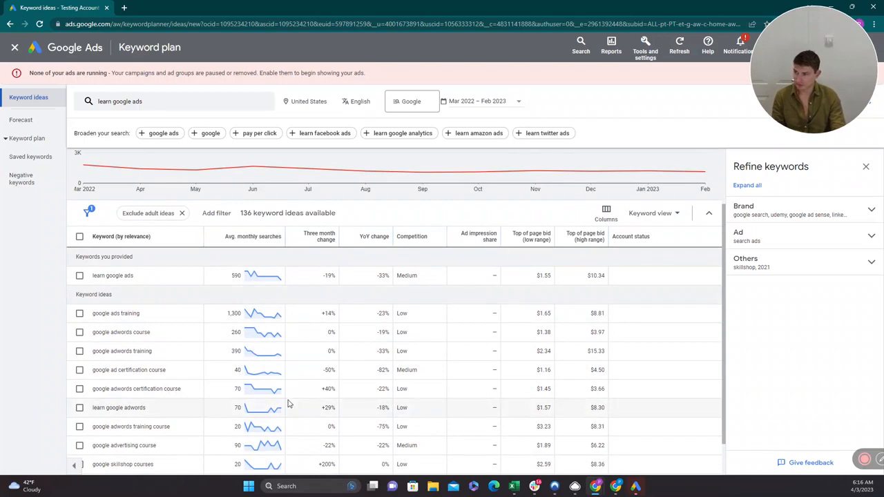
{"action": "scroll", "coordinate": [289, 404], "scroll_direction": "up", "scroll_amount": 2}
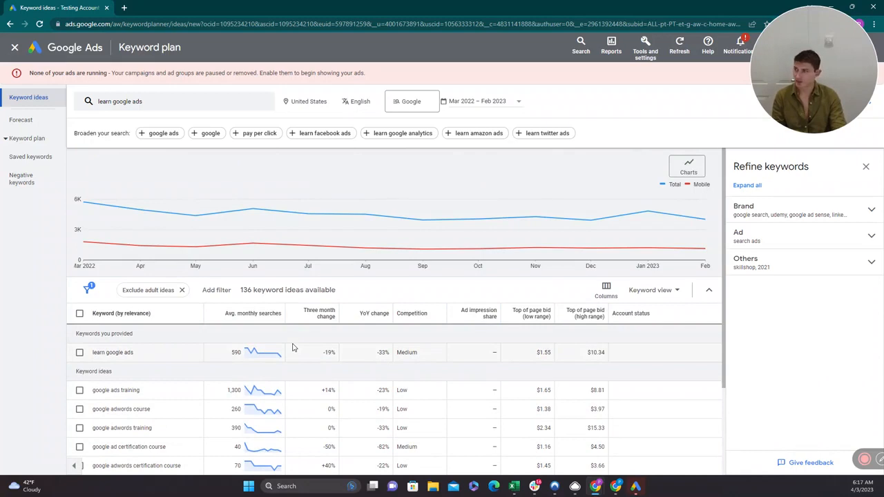
{"action": "left_click", "coordinate": [15, 48]}
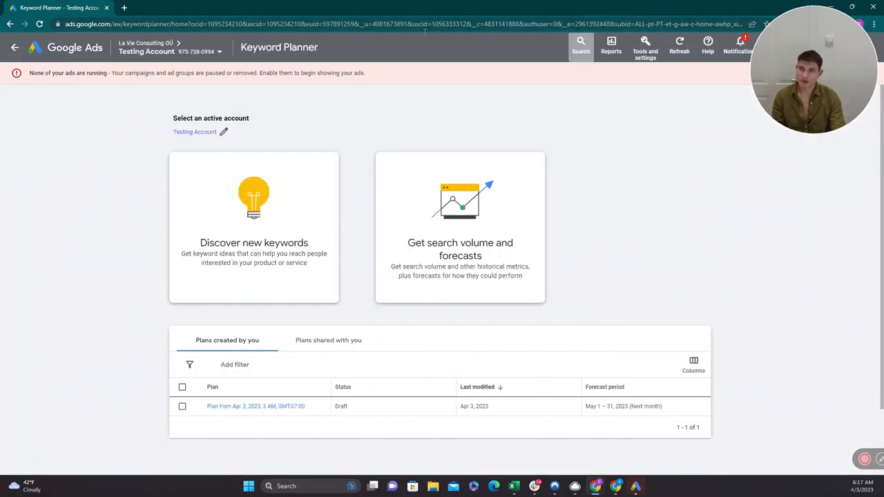
{"action": "left_click", "coordinate": [14, 48]}
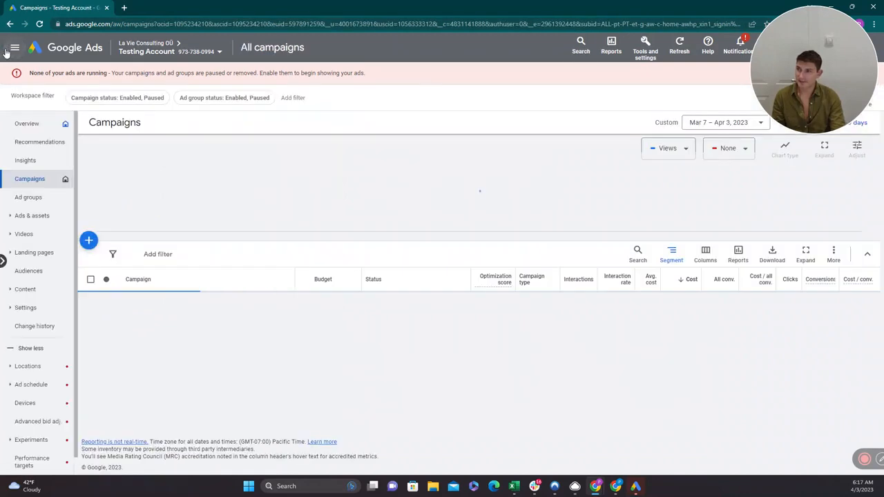
{"action": "left_click", "coordinate": [648, 46]}
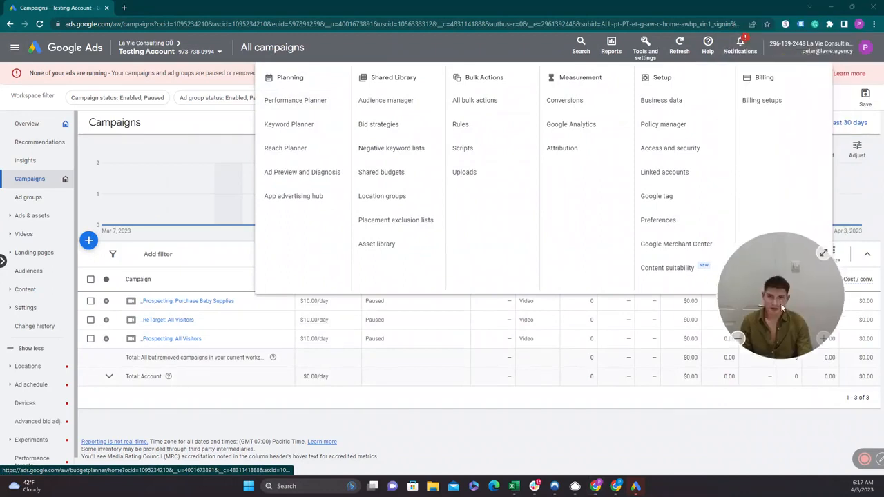
{"action": "left_click", "coordinate": [423, 42]}
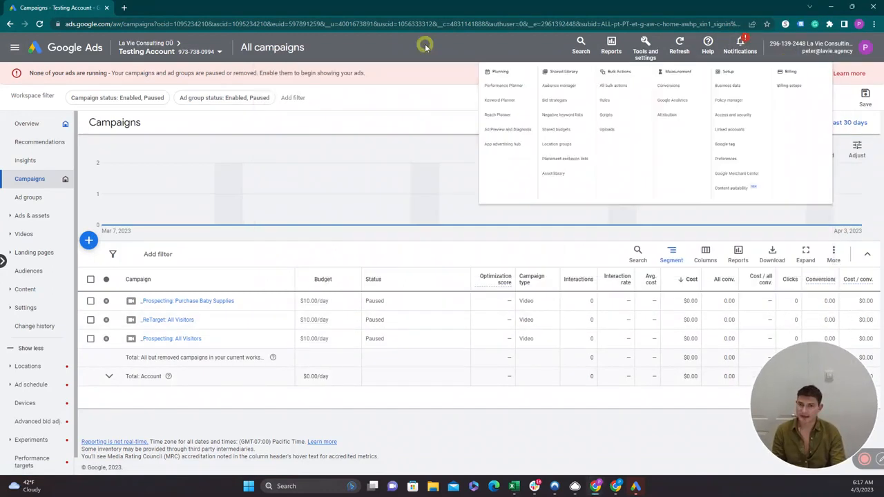
{"action": "left_click", "coordinate": [865, 49]}
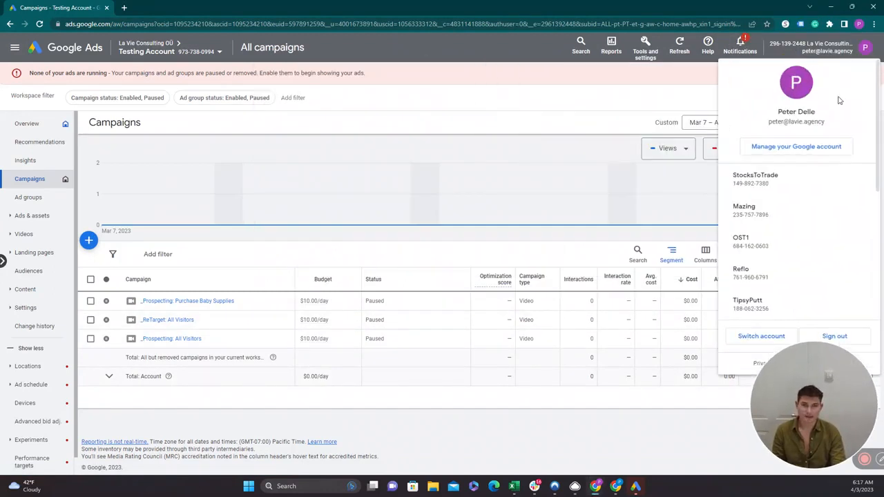
{"action": "left_click", "coordinate": [523, 51]}
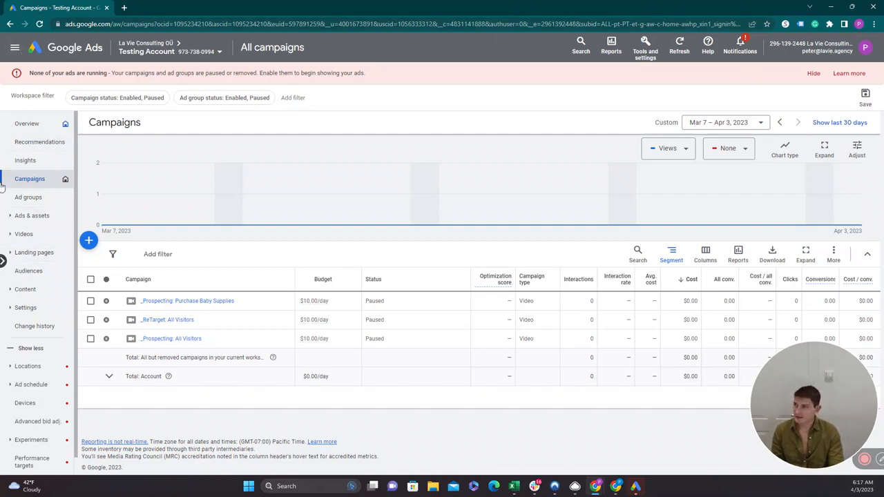
Expand the campaign navigation, view the All Videos ad group of _Prospecting: All Visitors, and return to all campaigns.
{"action": "left_click", "coordinate": [2, 266]}
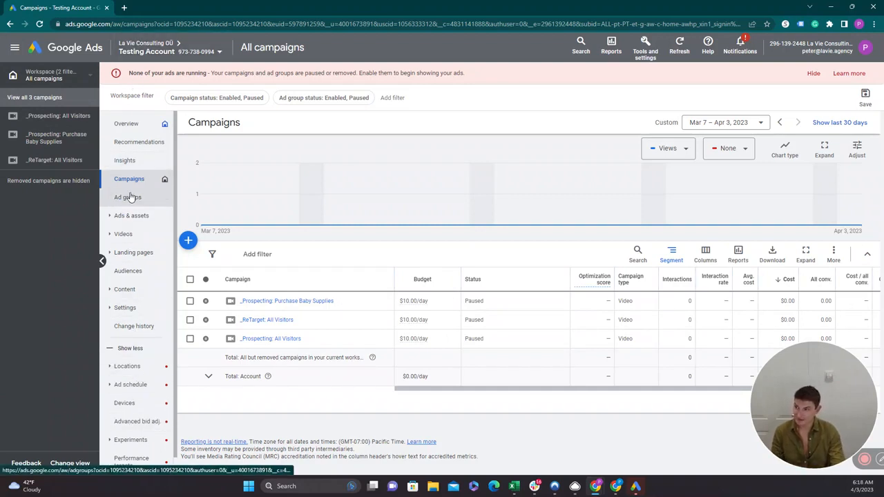
{"action": "left_click", "coordinate": [54, 115]}
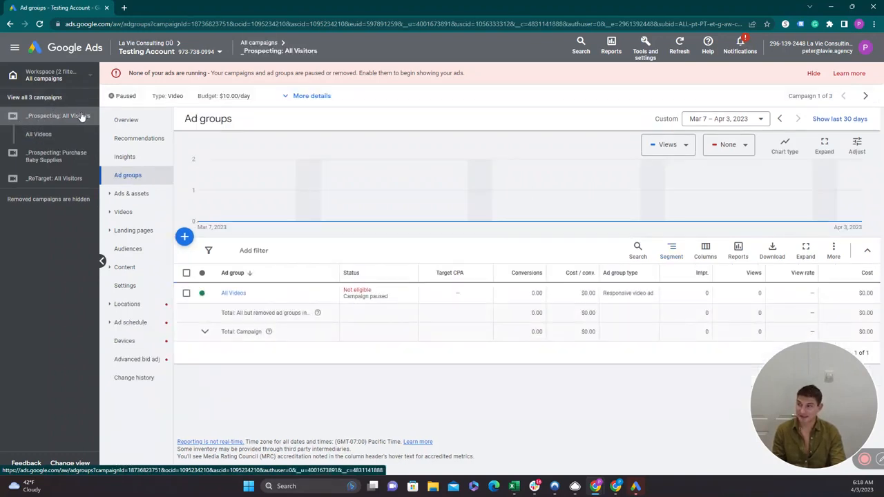
{"action": "left_click", "coordinate": [37, 134]}
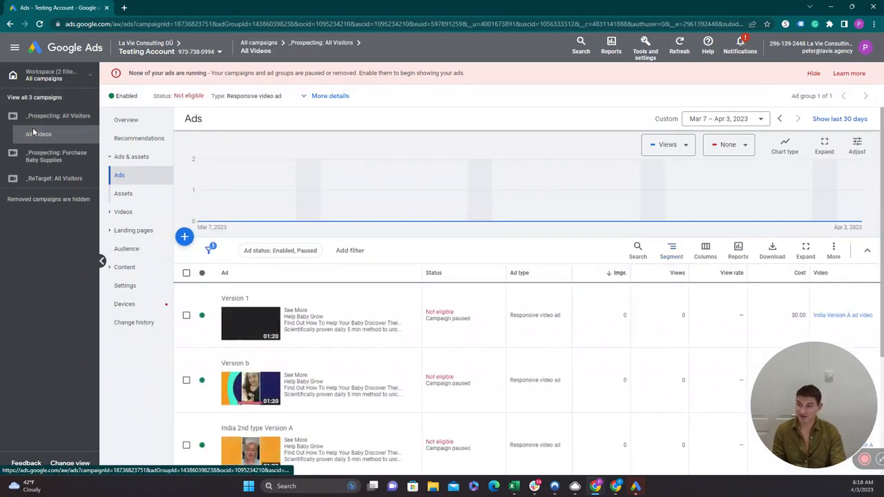
{"action": "left_click", "coordinate": [40, 115]}
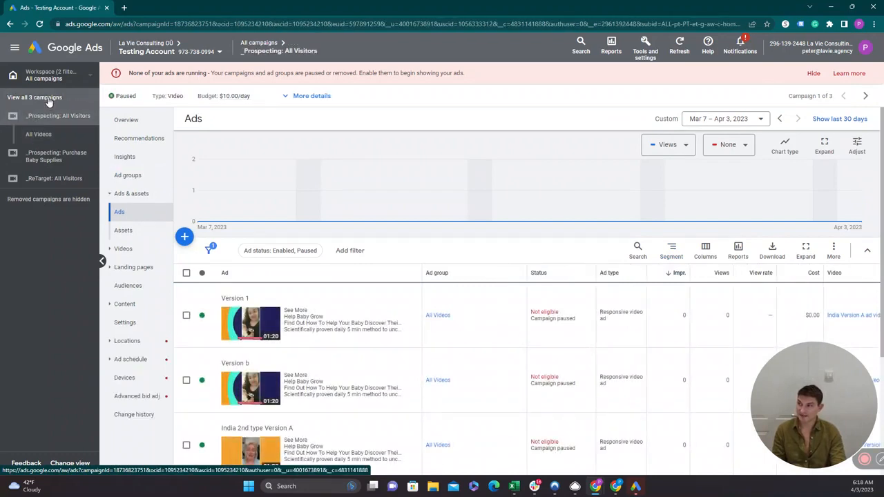
{"action": "left_click", "coordinate": [48, 100]}
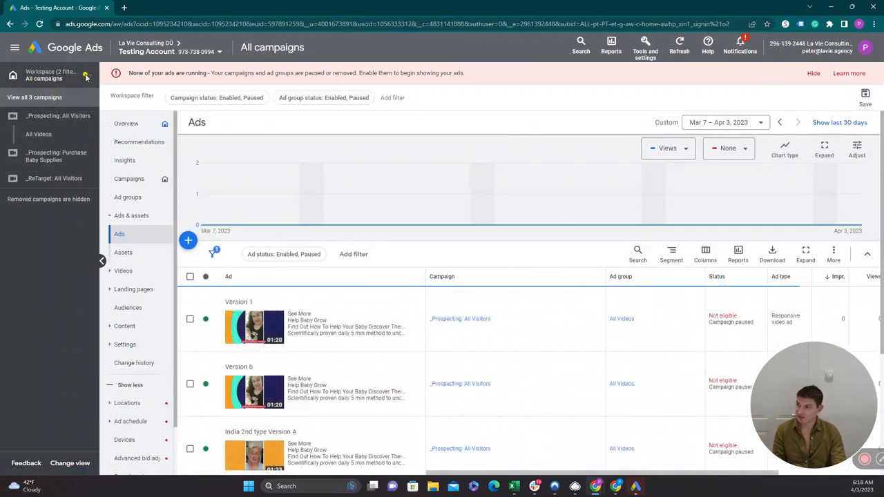
Switch the workspace to Video campaigns and show its campaign list.
{"action": "left_click", "coordinate": [86, 76]}
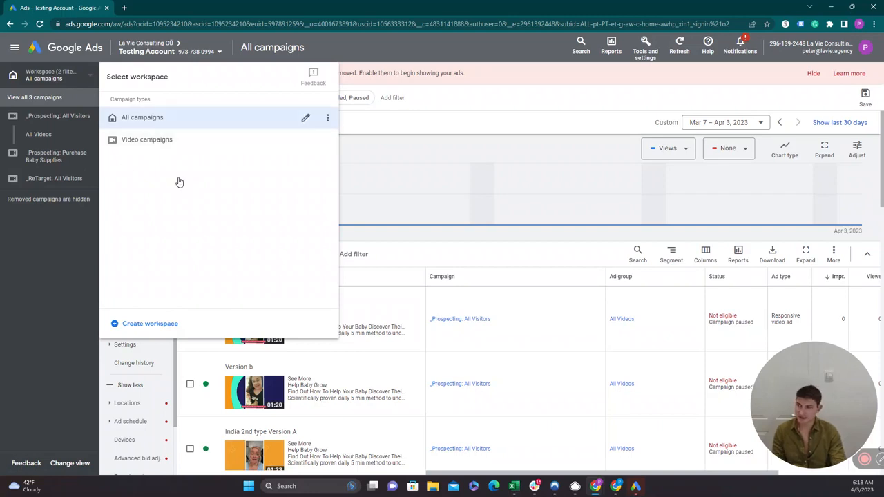
{"action": "left_click", "coordinate": [141, 145]}
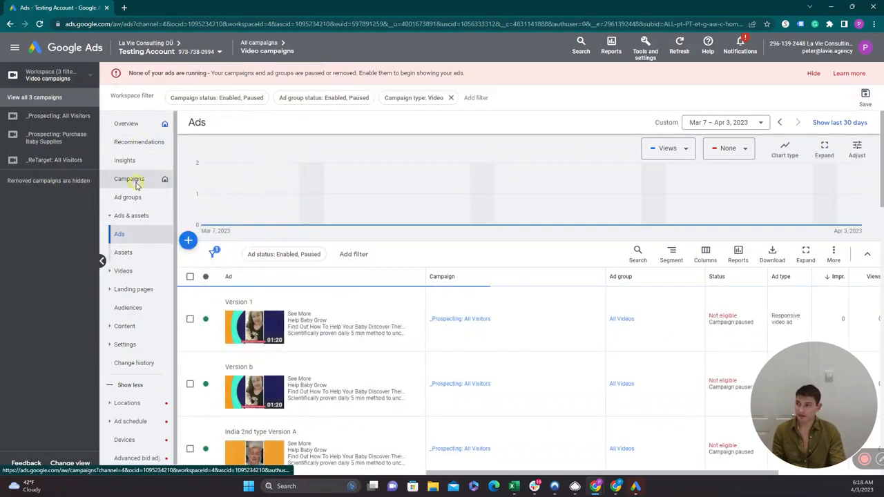
{"action": "left_click", "coordinate": [136, 181]}
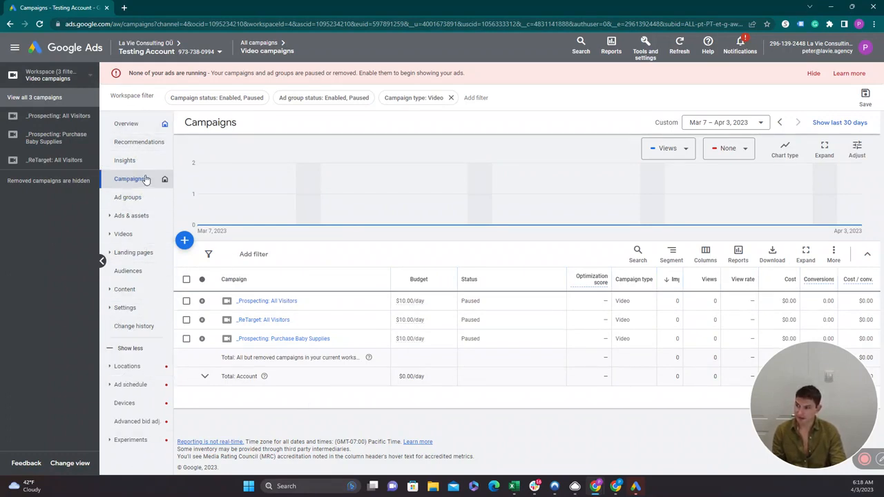
Review the Overview, Recommendations and Insights pages of the video campaigns, ending back at the campaign list.
{"action": "left_click", "coordinate": [128, 122]}
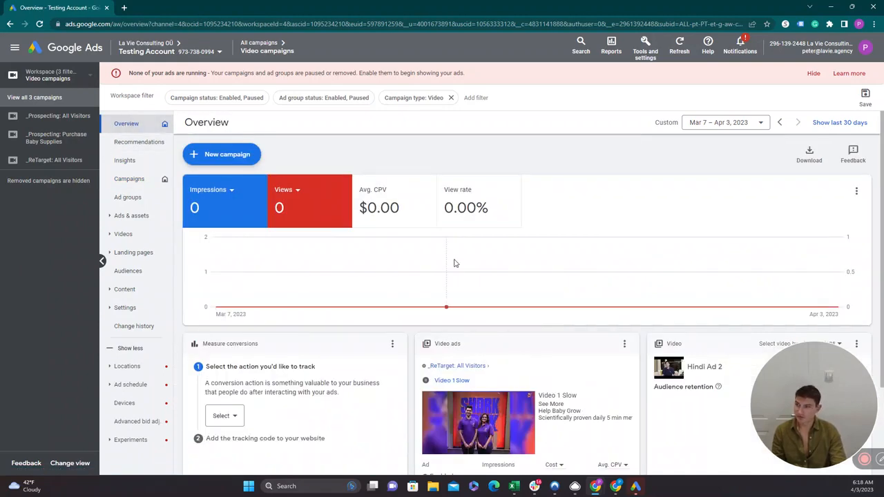
{"action": "scroll", "coordinate": [454, 262], "scroll_direction": "down", "scroll_amount": 2}
{"action": "scroll", "coordinate": [454, 262], "scroll_direction": "up", "scroll_amount": 2}
{"action": "left_click", "coordinate": [145, 147]}
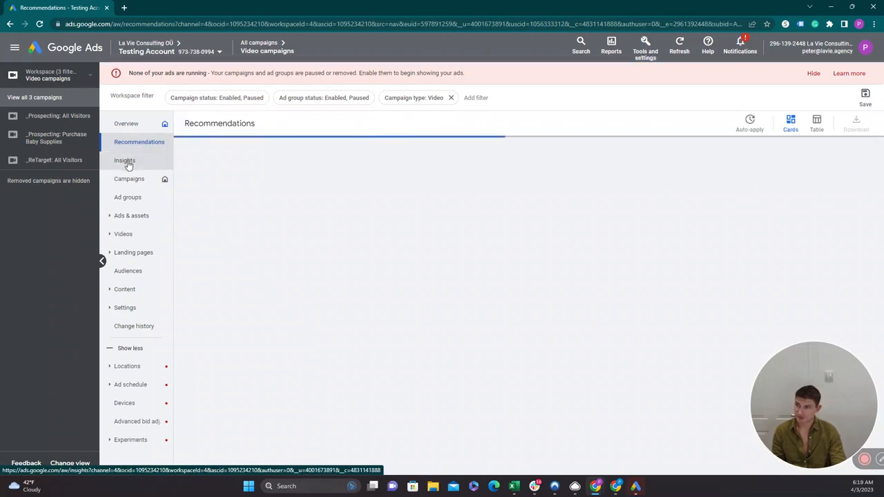
{"action": "left_click", "coordinate": [127, 163]}
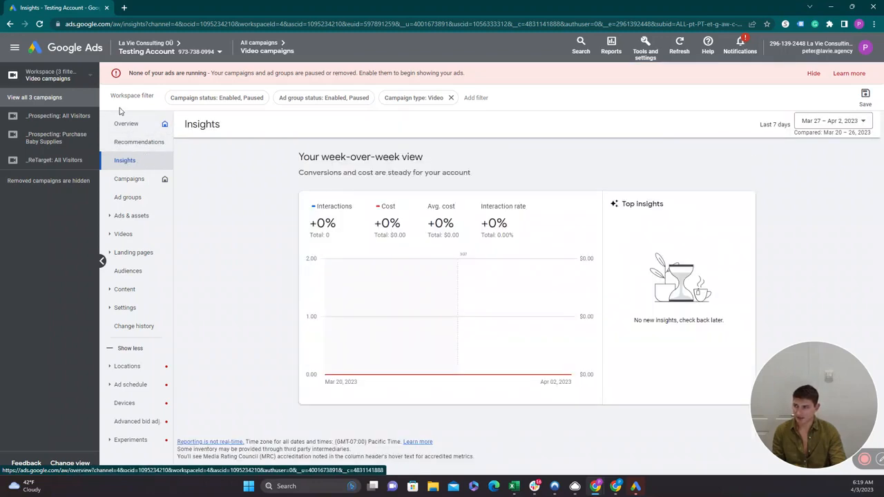
{"action": "left_click", "coordinate": [128, 179]}
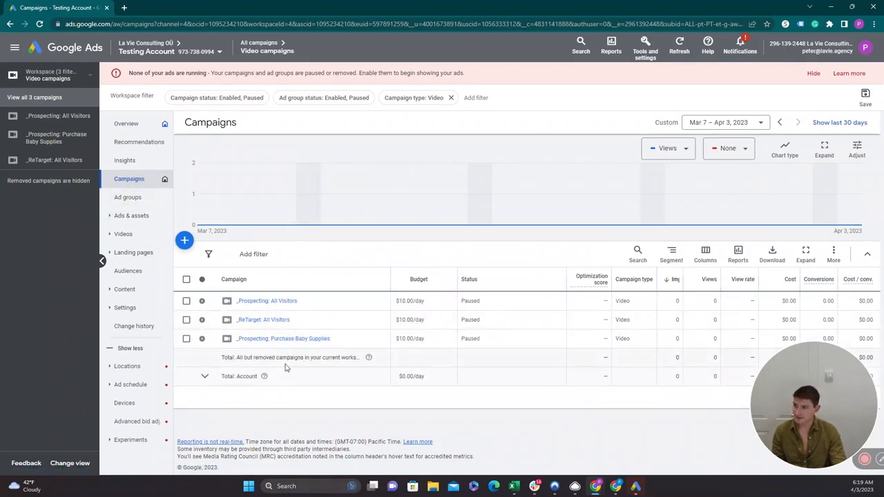
Open column customization for the video campaigns table and browse the Results, Viewability and Custom columns categories.
{"action": "mouse_move", "coordinate": [818, 407]}
{"action": "left_mouse_down"}
{"action": "mouse_move", "coordinate": [832, 218]}
{"action": "mouse_move", "coordinate": [818, 67]}
{"action": "left_mouse_up"}
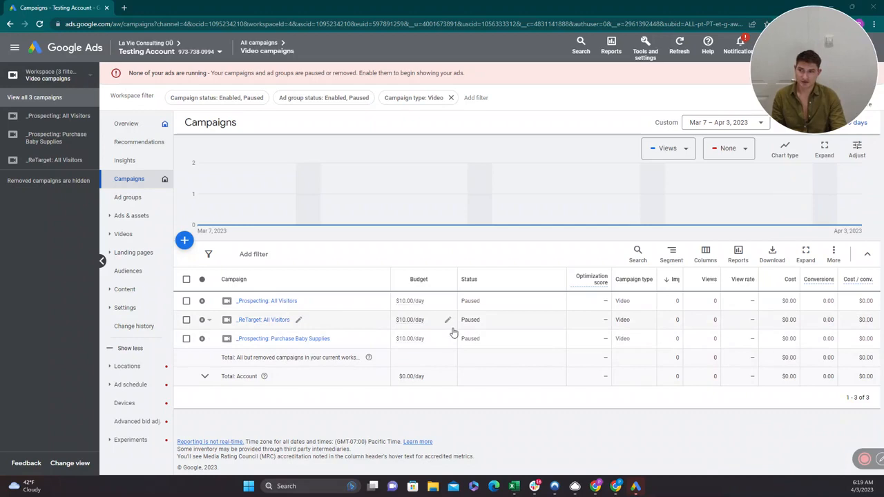
{"action": "left_click", "coordinate": [701, 257]}
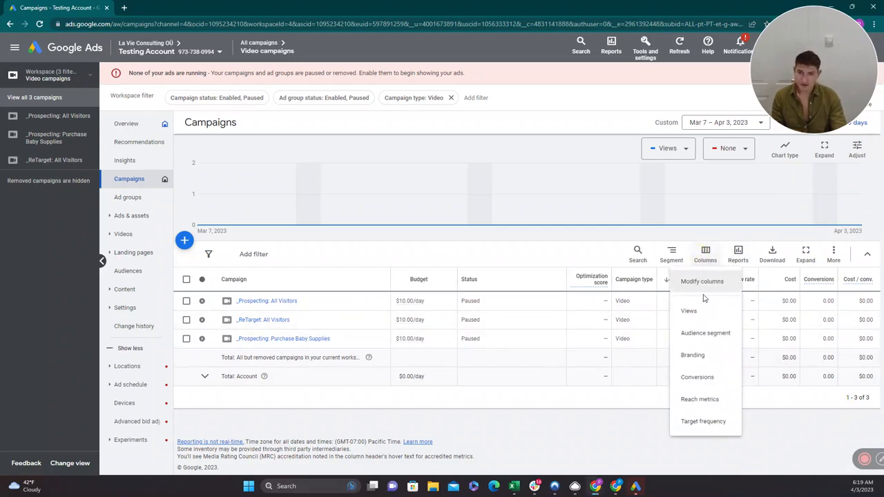
{"action": "left_click", "coordinate": [698, 281]}
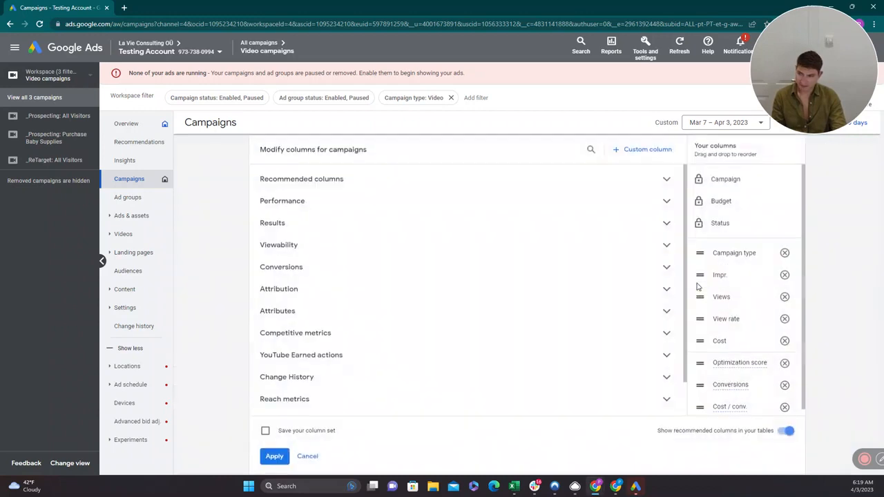
{"action": "scroll", "coordinate": [395, 276], "scroll_direction": "down", "scroll_amount": 1}
{"action": "scroll", "coordinate": [359, 248], "scroll_direction": "up", "scroll_amount": 1}
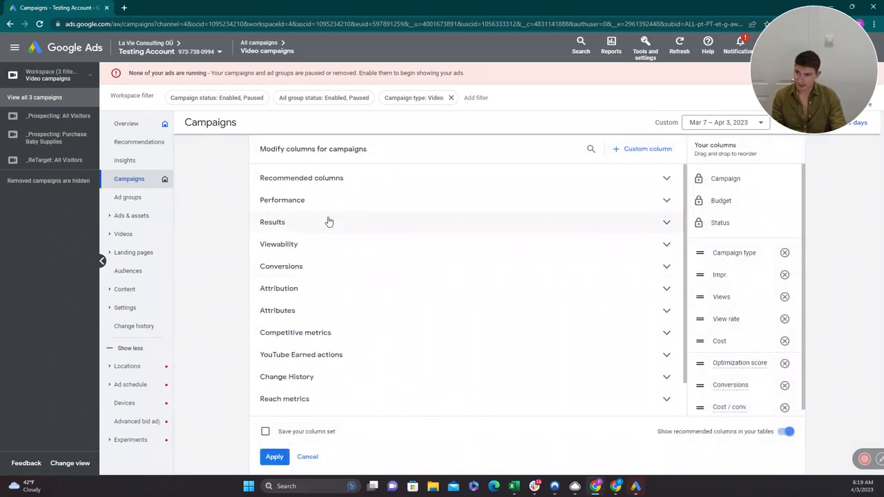
{"action": "left_click", "coordinate": [666, 224]}
{"action": "left_click", "coordinate": [664, 276]}
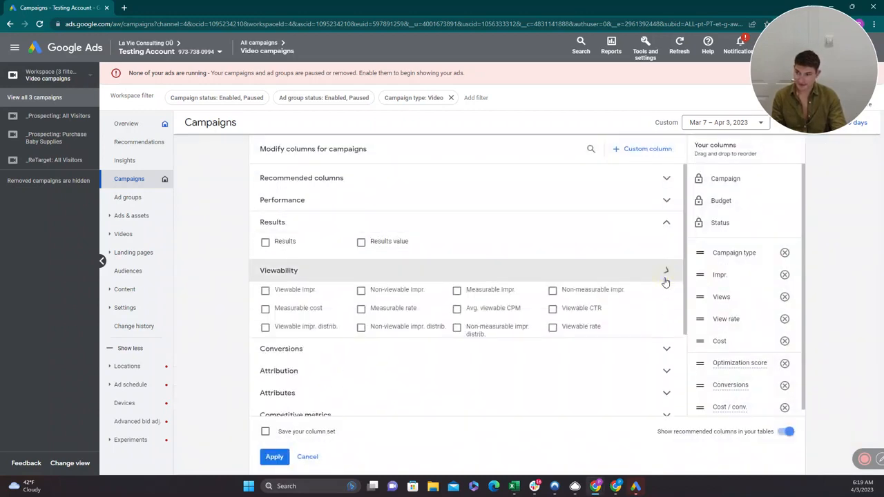
{"action": "scroll", "coordinate": [664, 282], "scroll_direction": "down", "scroll_amount": 2}
{"action": "left_click", "coordinate": [314, 406]}
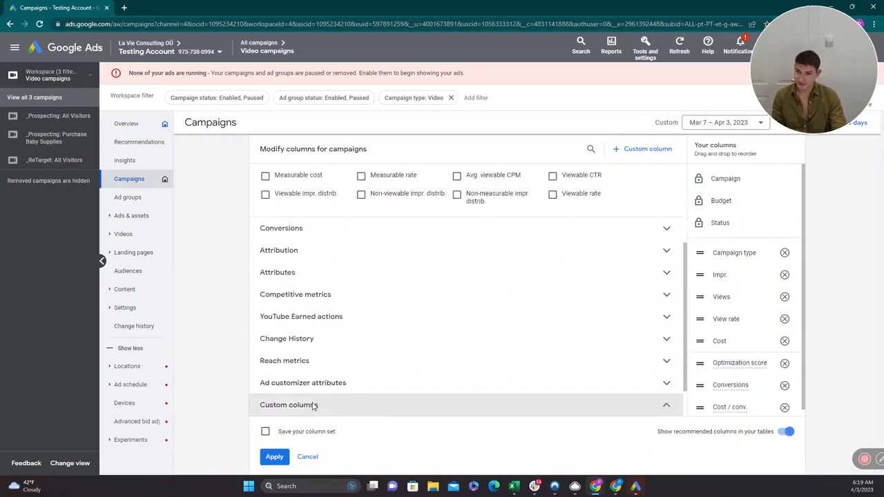
Examine the custom column builder's formula ideas and available column categories, and leave column customization without saving.
{"action": "left_click", "coordinate": [290, 383]}
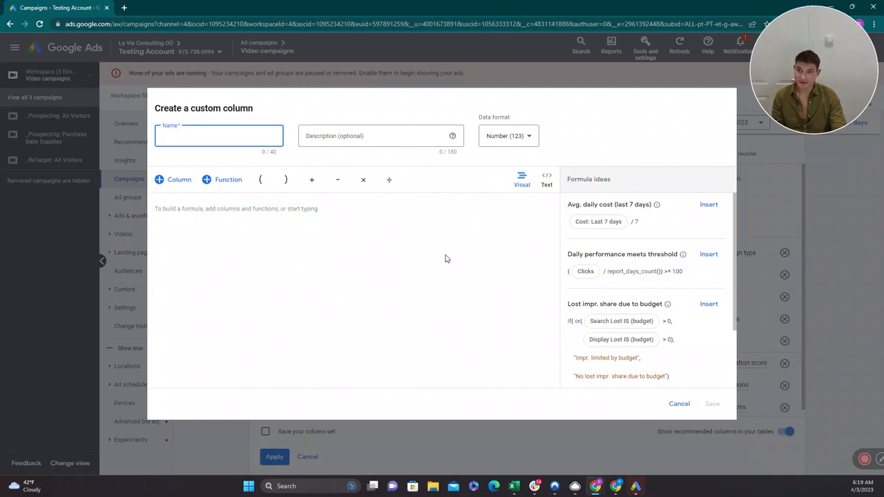
{"action": "scroll", "coordinate": [669, 240], "scroll_direction": "down", "scroll_amount": 1}
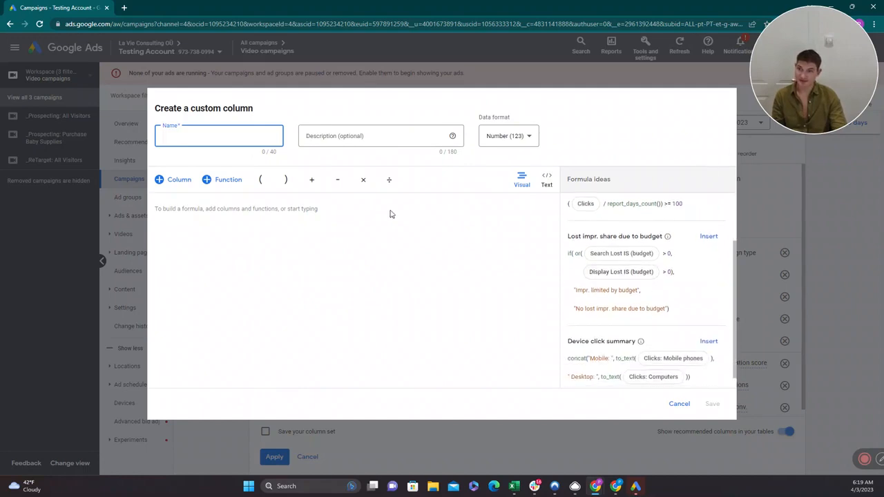
{"action": "left_click", "coordinate": [184, 257]}
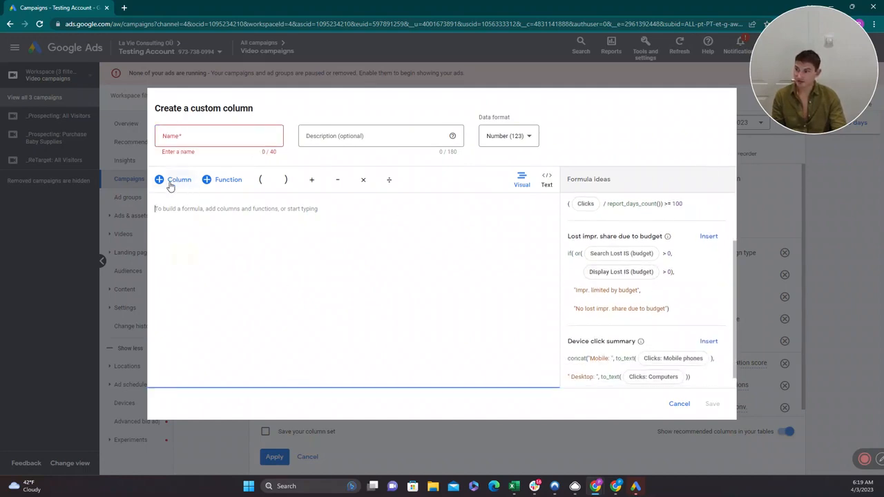
{"action": "left_click", "coordinate": [170, 185]}
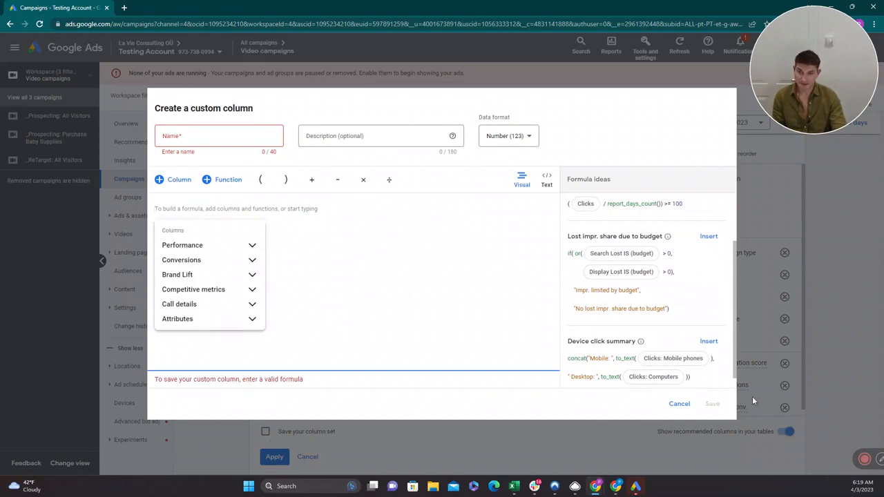
{"action": "left_click", "coordinate": [680, 404]}
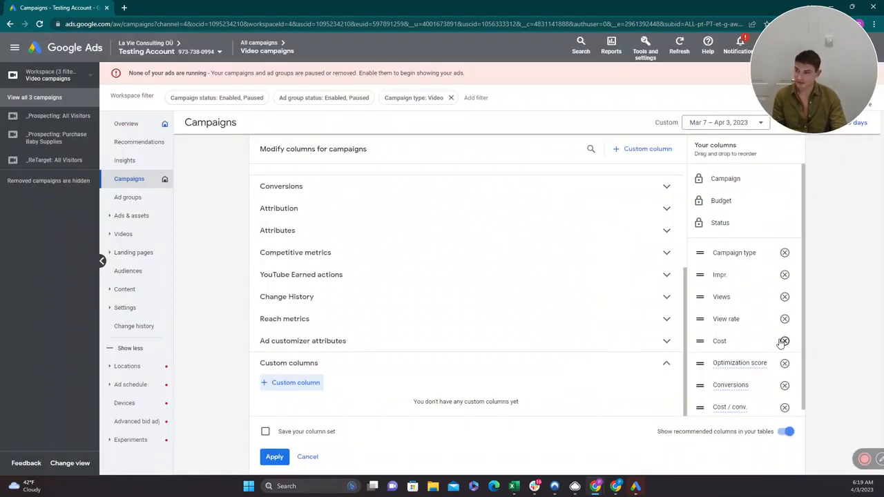
{"action": "left_click", "coordinate": [308, 457]}
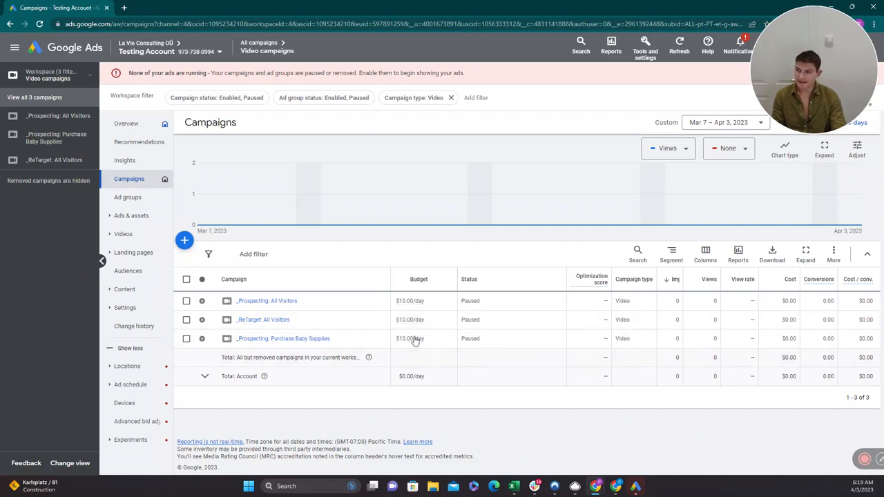
Find the Bid strategy type column by searching for "strat", and add it to the video campaigns table.
{"action": "left_click", "coordinate": [706, 255]}
{"action": "left_click", "coordinate": [690, 280]}
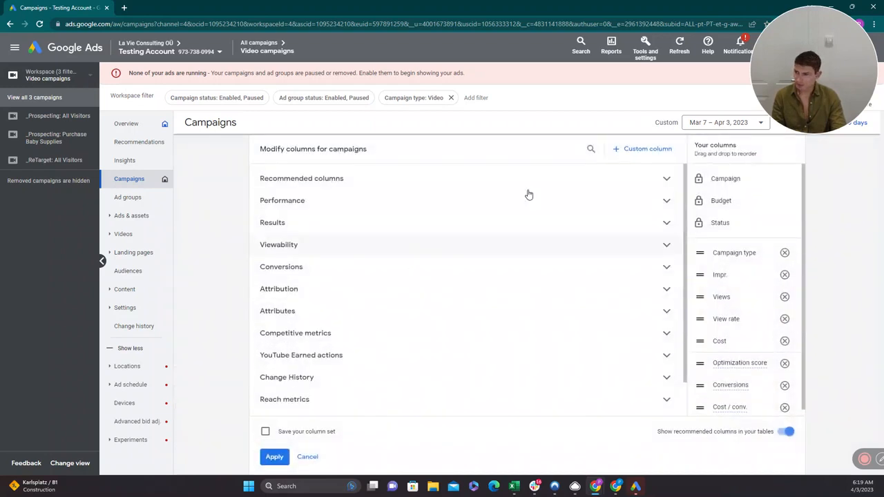
{"action": "left_click", "coordinate": [591, 151]}
{"action": "type", "text": "strat"}
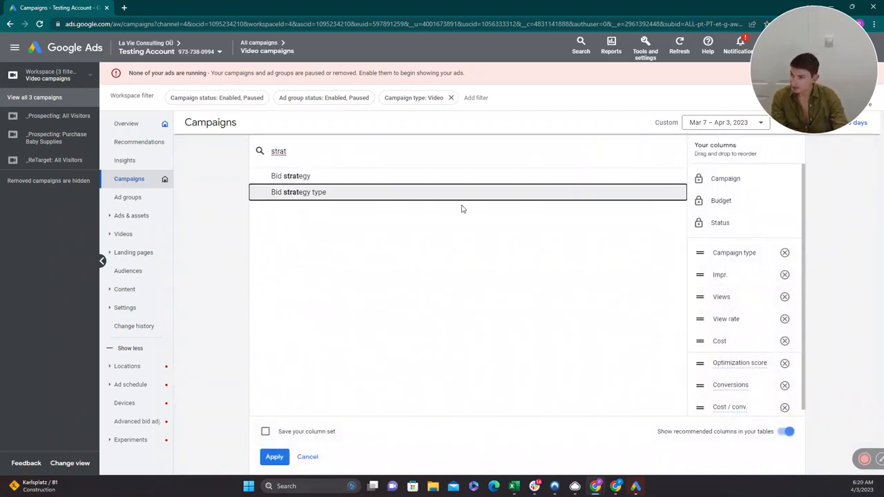
{"action": "left_click", "coordinate": [428, 201]}
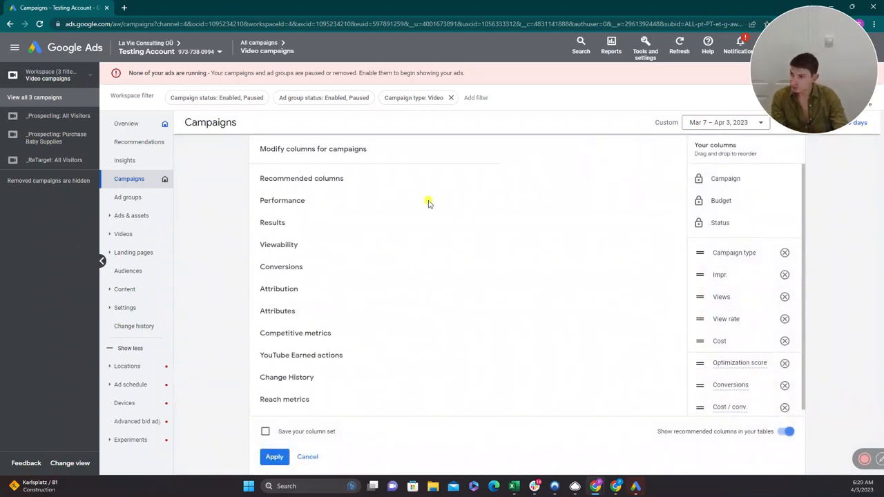
{"action": "left_click", "coordinate": [590, 151]}
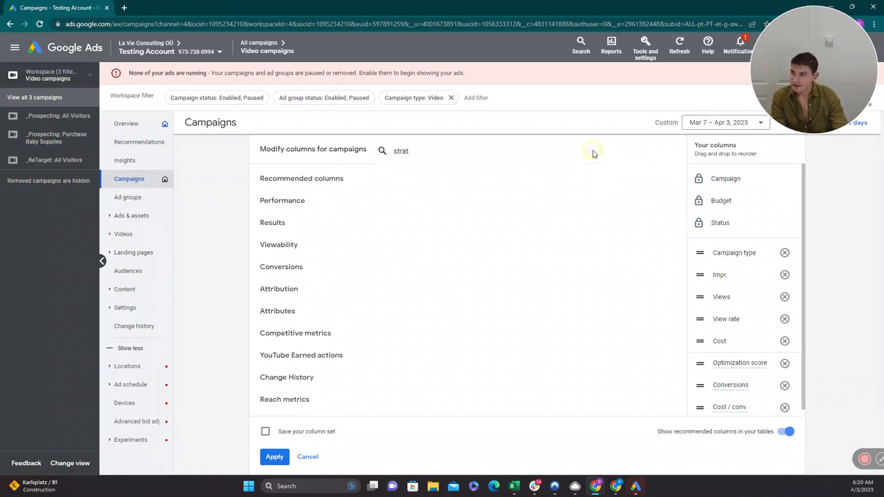
{"action": "left_click", "coordinate": [331, 197]}
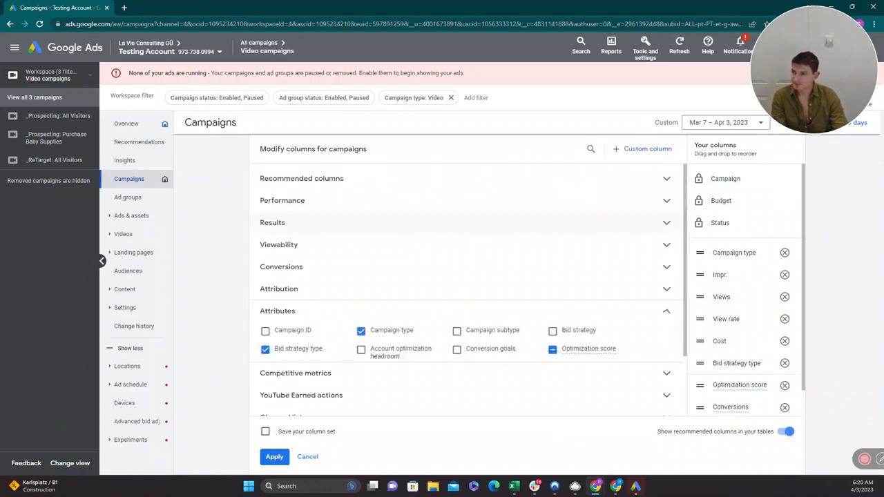
{"action": "left_click", "coordinate": [267, 455]}
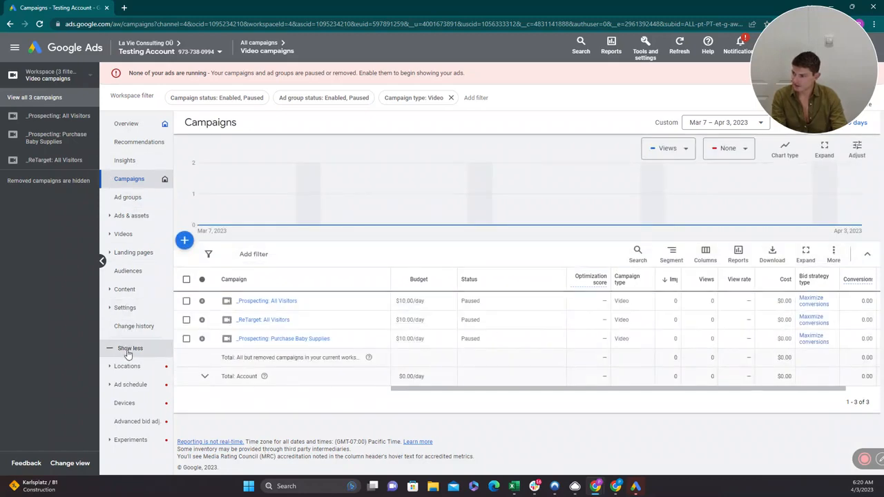
Review the bid strategy and conversion columns of the video campaigns, and examine all columns of their Campaign settings page.
{"action": "left_click", "coordinate": [109, 311]}
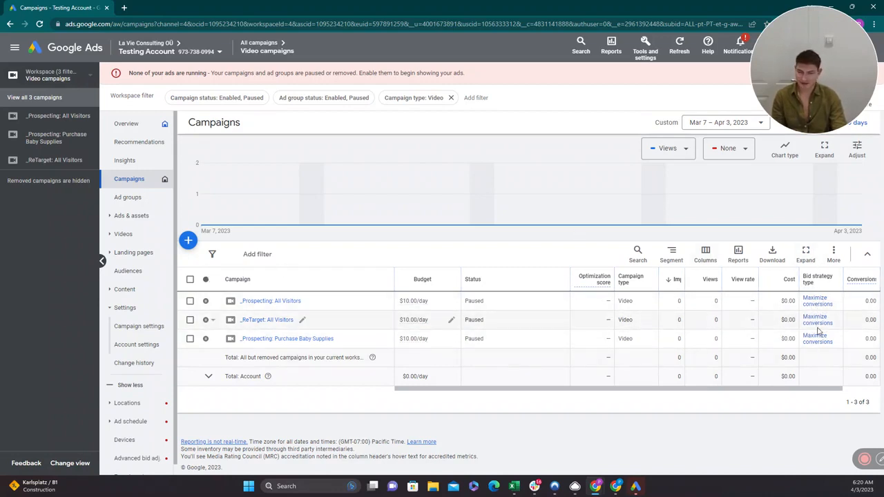
{"action": "scroll", "coordinate": [818, 331], "scroll_direction": "right", "scroll_amount": 1}
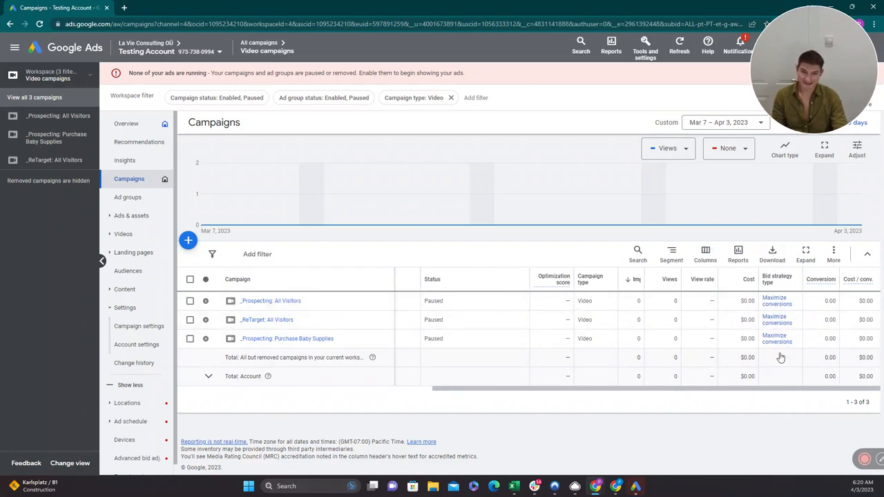
{"action": "left_click", "coordinate": [134, 330]}
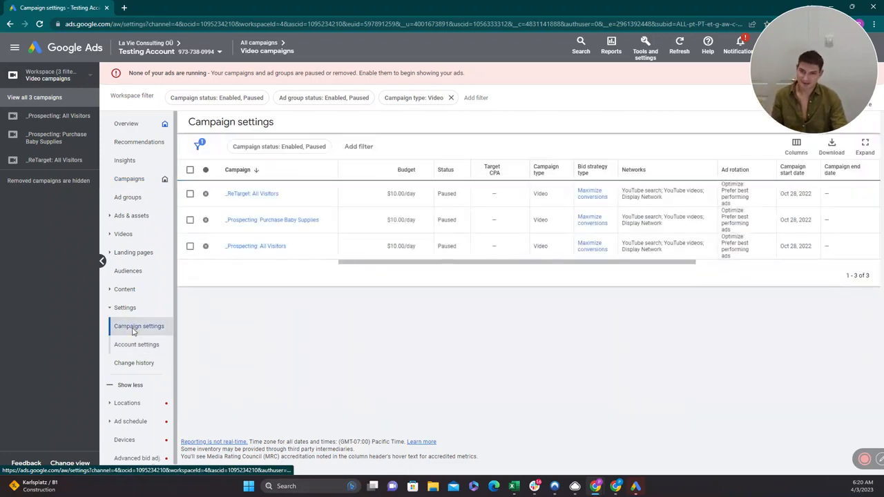
{"action": "scroll", "coordinate": [556, 219], "scroll_direction": "right", "scroll_amount": 3}
{"action": "scroll", "coordinate": [556, 219], "scroll_direction": "right", "scroll_amount": 3}
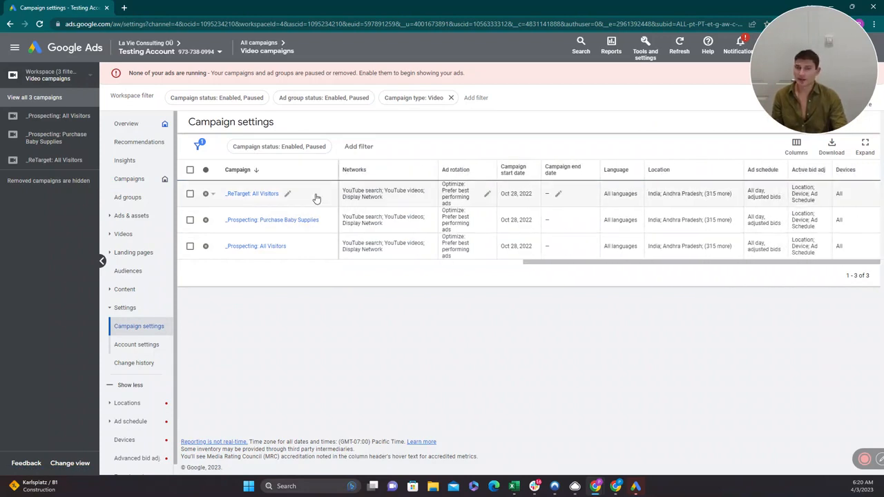
View the settings of the _Prospecting: All Visitors campaign and return to the settings of all video campaigns.
{"action": "left_click", "coordinate": [53, 114]}
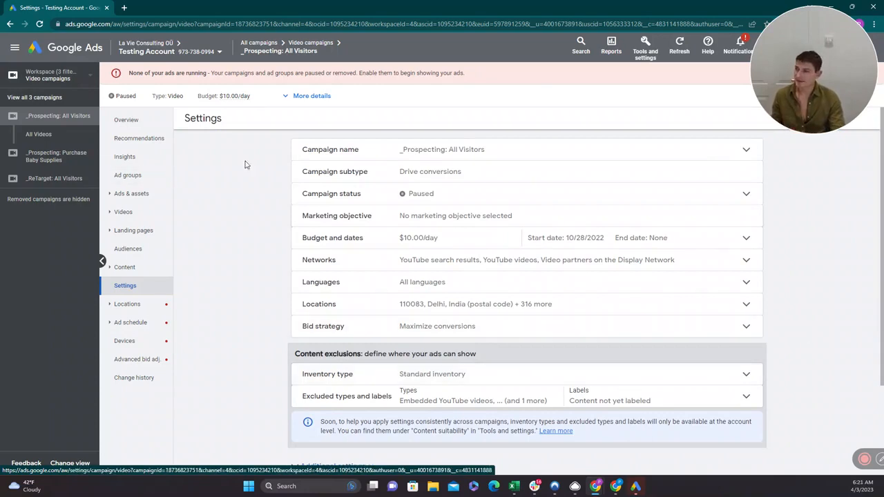
{"action": "left_click", "coordinate": [62, 82]}
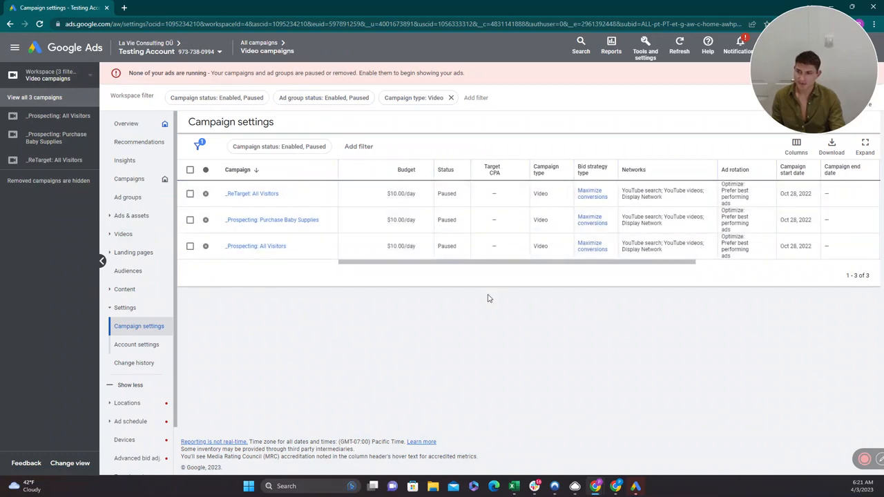
Check which columns are available for the Campaign settings table, and close the selection without applying changes.
{"action": "scroll", "coordinate": [502, 191], "scroll_direction": "right", "scroll_amount": 5}
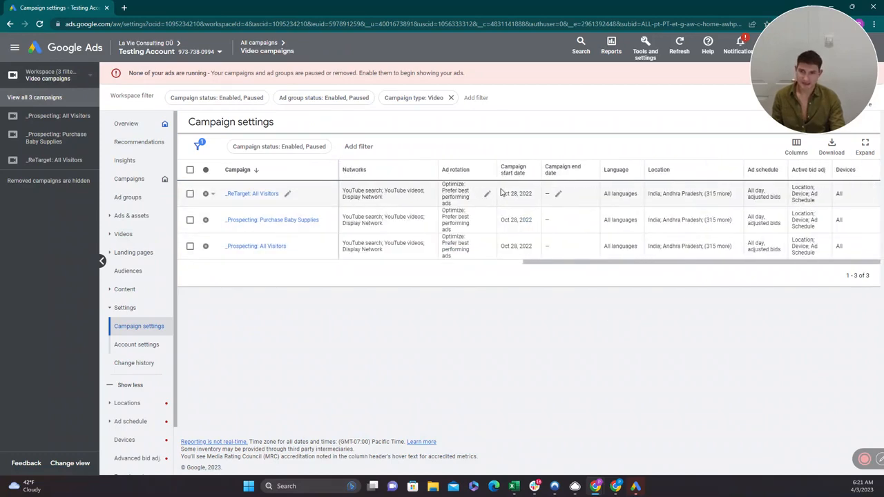
{"action": "left_click", "coordinate": [798, 148]}
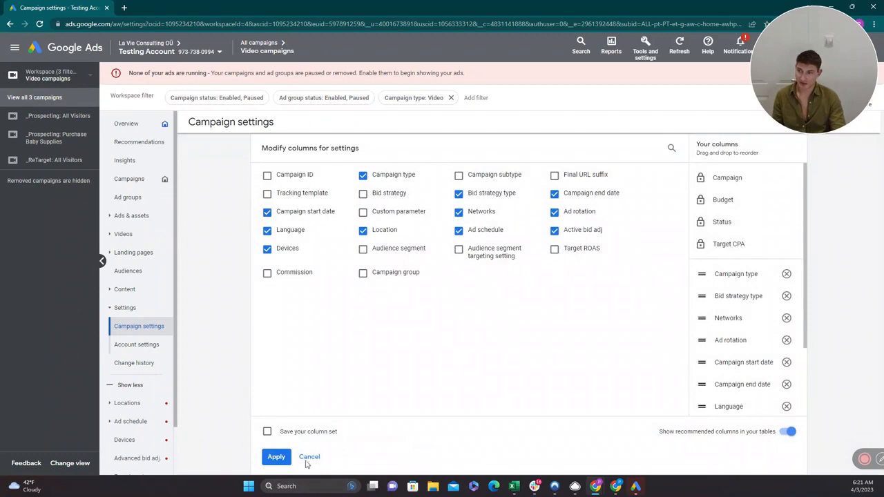
{"action": "left_click", "coordinate": [310, 457]}
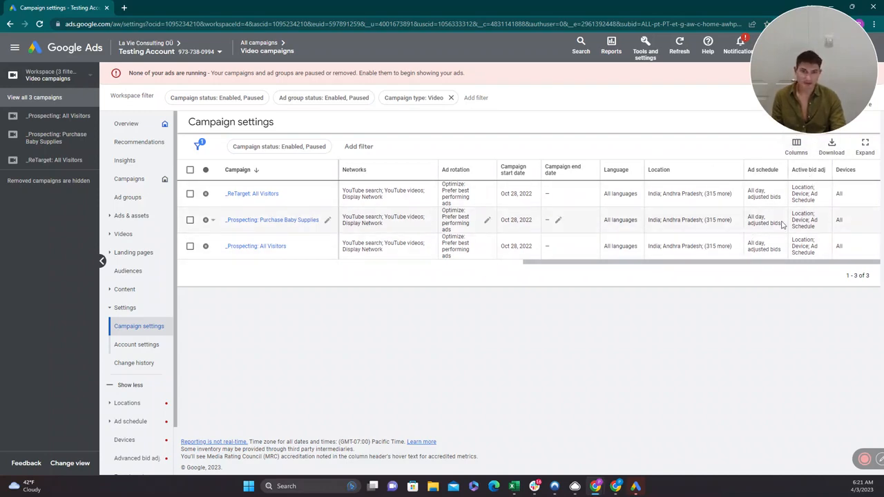
View the ad groups of all video campaigns, and the ad groups, ads and assets of _Prospecting: All Visitors.
{"action": "left_click", "coordinate": [121, 196]}
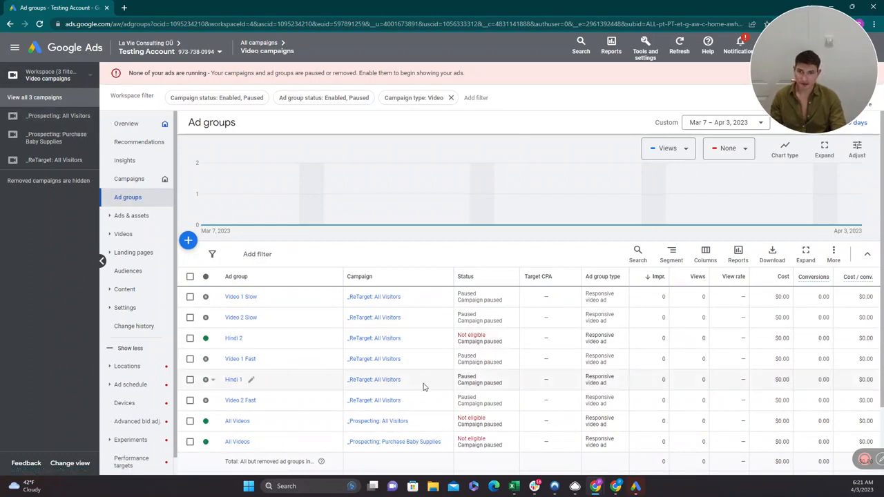
{"action": "left_click", "coordinate": [38, 121]}
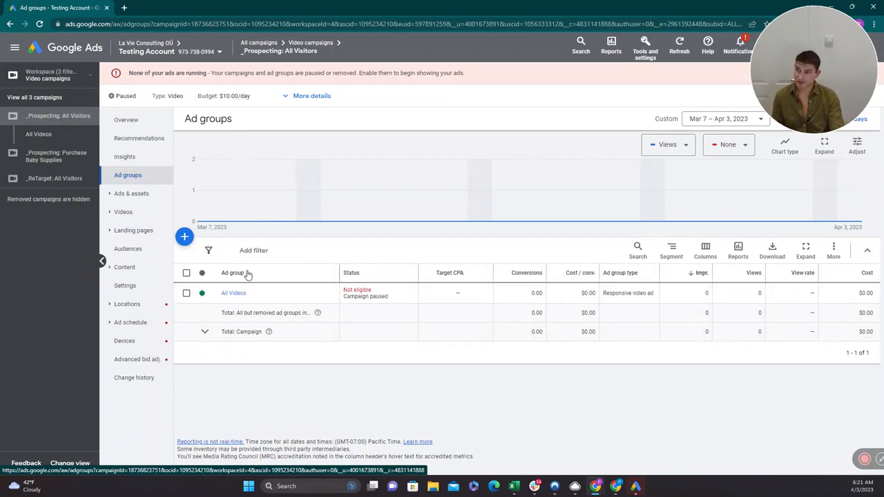
{"action": "left_click", "coordinate": [116, 198]}
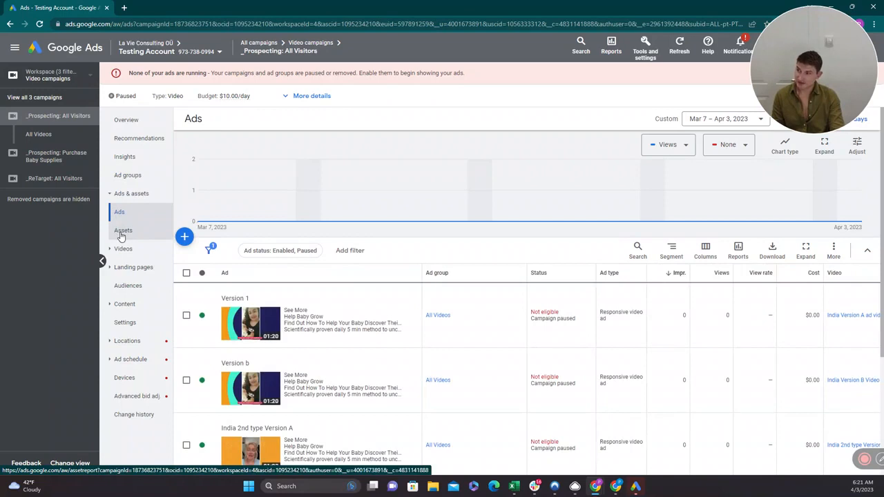
{"action": "left_click", "coordinate": [123, 232]}
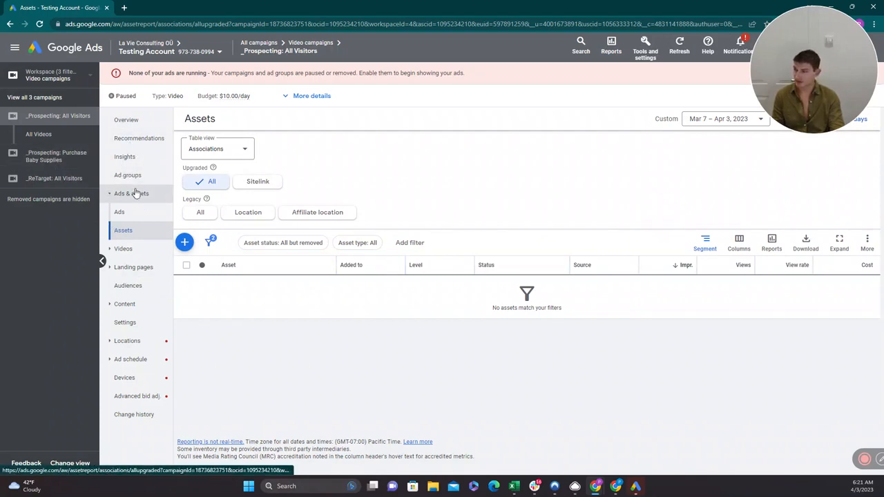
Search Google for "google ads" in a new browser tab.
{"action": "left_click", "coordinate": [125, 8]}
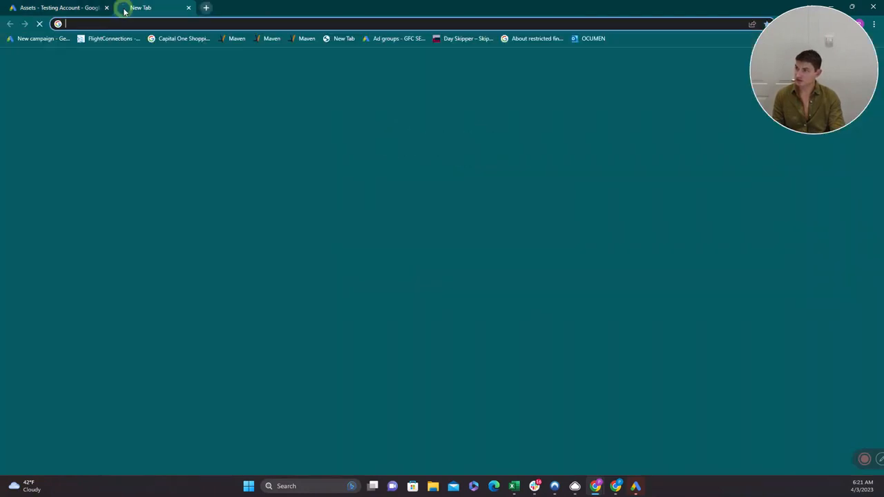
{"action": "type", "text": "googl"}
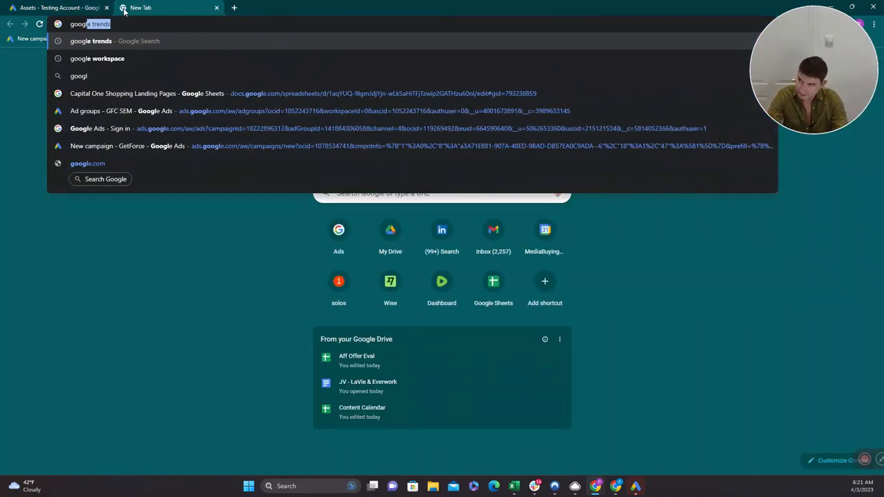
{"action": "type", "text": "e ads"}
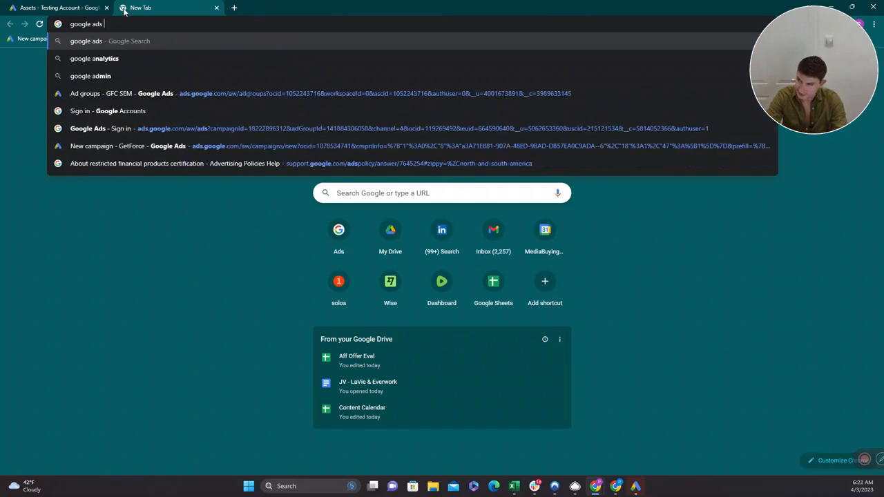
{"action": "key", "text": "Return"}
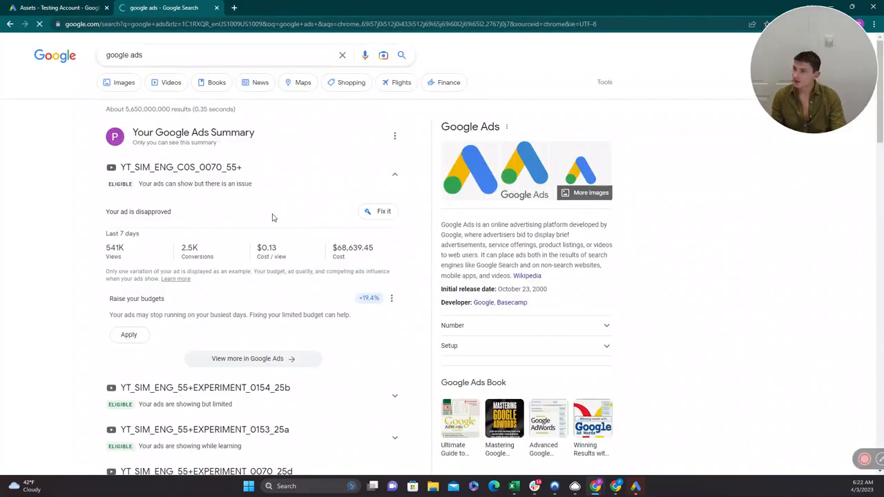
Look through the Google search results for "google ads" down to the Skillshop entries, and close the search tab.
{"action": "scroll", "coordinate": [273, 218], "scroll_direction": "down", "scroll_amount": 5}
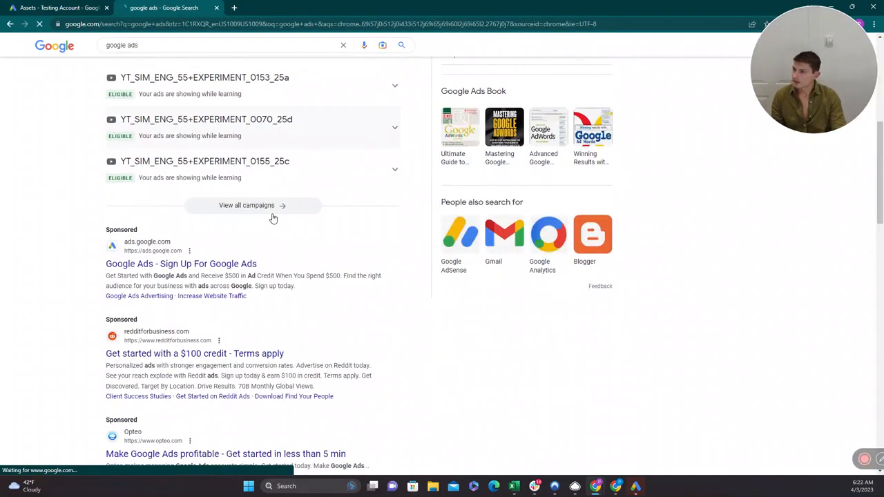
{"action": "scroll", "coordinate": [273, 218], "scroll_direction": "down", "scroll_amount": 2}
{"action": "scroll", "coordinate": [272, 217], "scroll_direction": "down", "scroll_amount": 8}
{"action": "scroll", "coordinate": [273, 218], "scroll_direction": "up", "scroll_amount": 4}
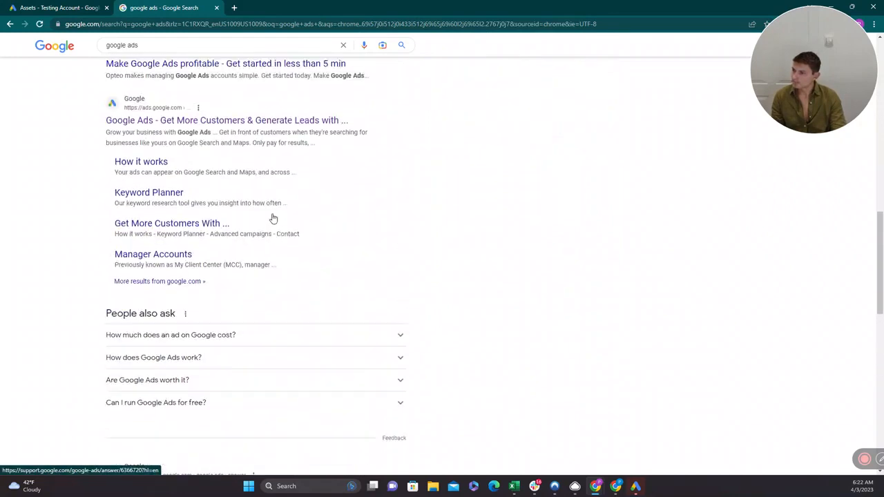
{"action": "scroll", "coordinate": [273, 217], "scroll_direction": "up", "scroll_amount": 2}
{"action": "scroll", "coordinate": [273, 217], "scroll_direction": "down", "scroll_amount": 1}
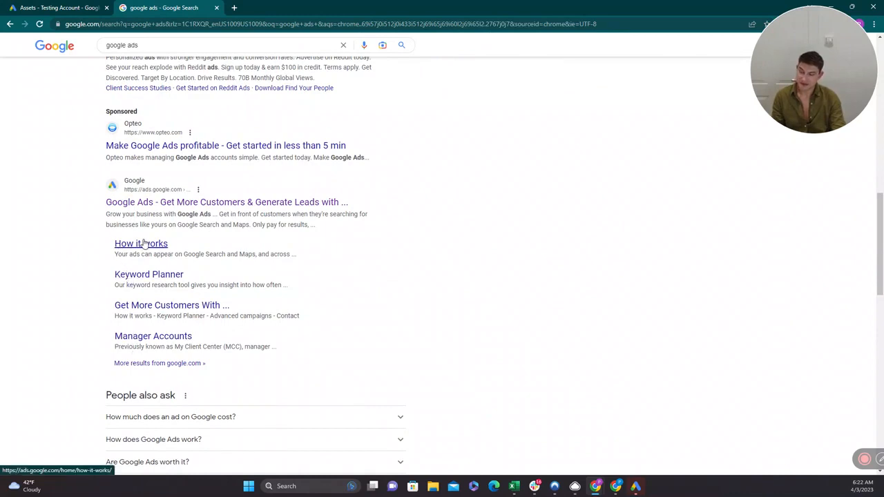
{"action": "scroll", "coordinate": [140, 243], "scroll_direction": "down", "scroll_amount": 1}
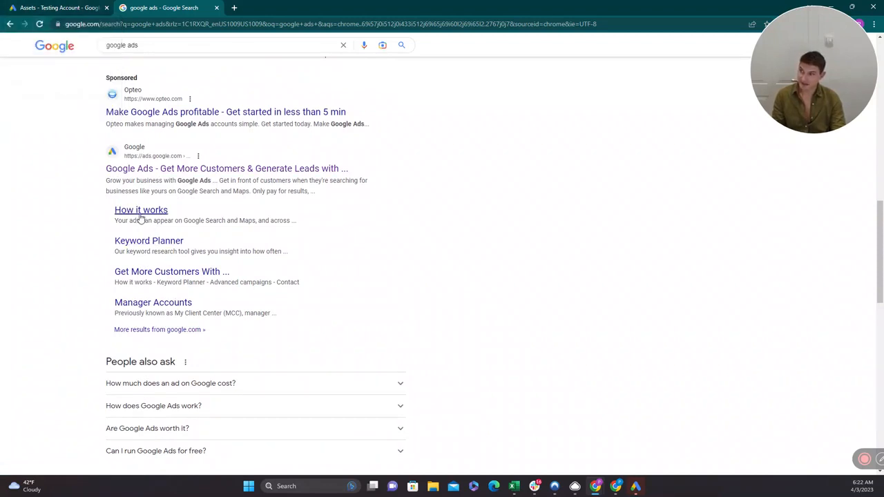
{"action": "scroll", "coordinate": [240, 389], "scroll_direction": "down", "scroll_amount": 10}
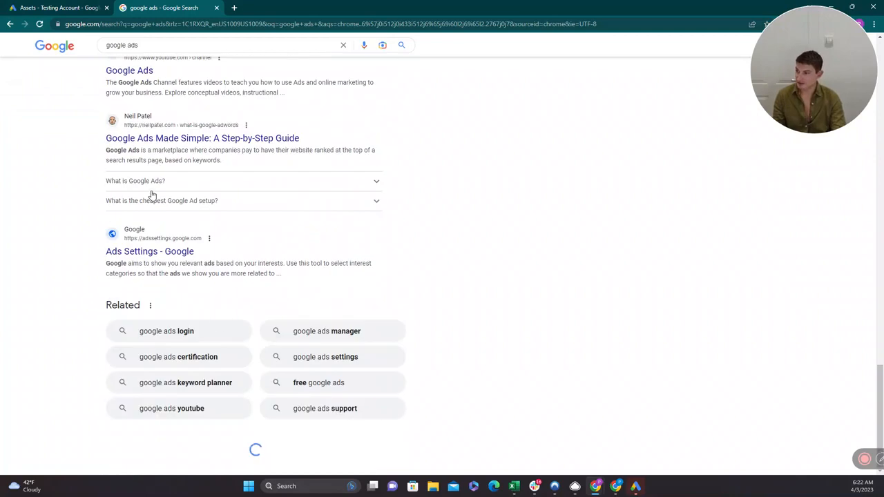
{"action": "scroll", "coordinate": [322, 367], "scroll_direction": "down", "scroll_amount": 4}
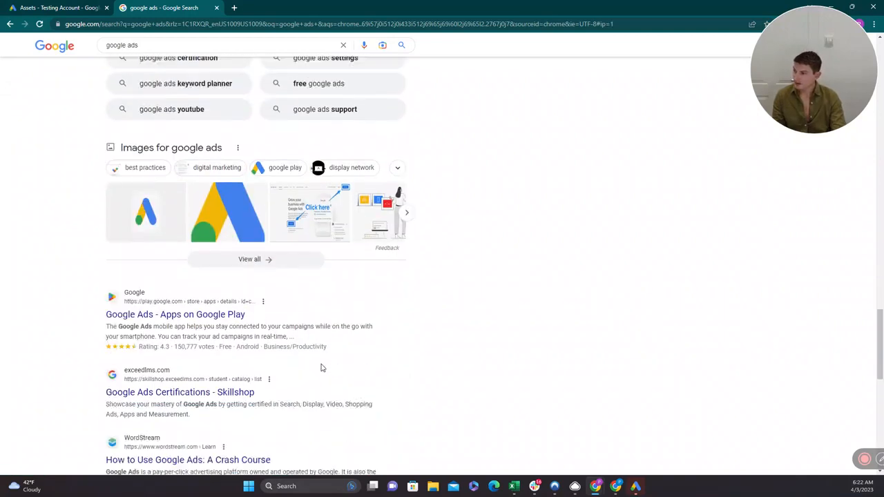
{"action": "scroll", "coordinate": [321, 368], "scroll_direction": "down", "scroll_amount": 2}
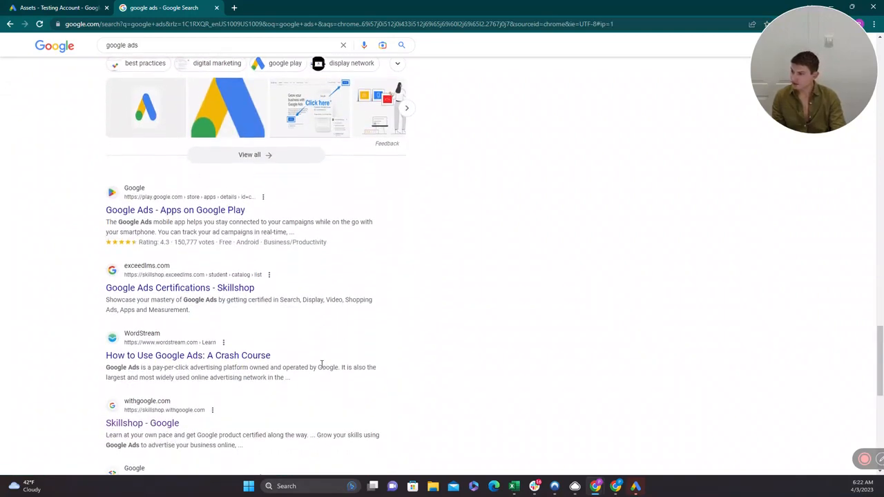
{"action": "scroll", "coordinate": [321, 365], "scroll_direction": "down", "scroll_amount": 1}
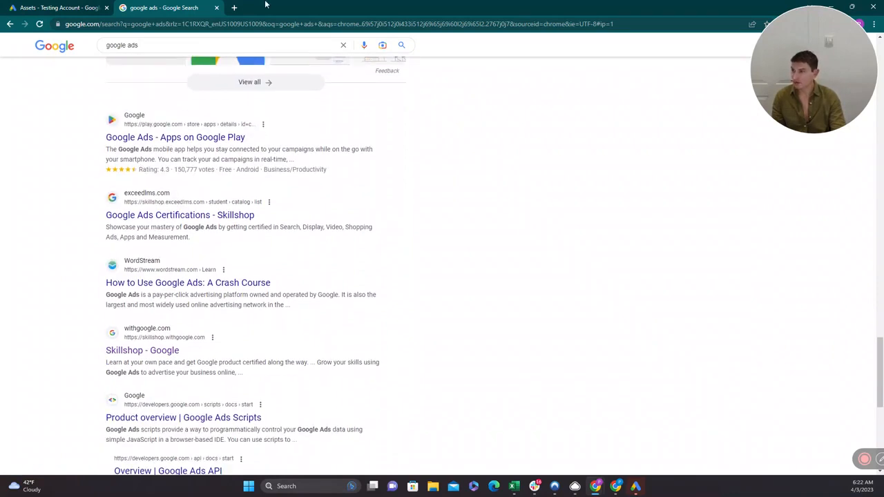
{"action": "left_click", "coordinate": [217, 8]}
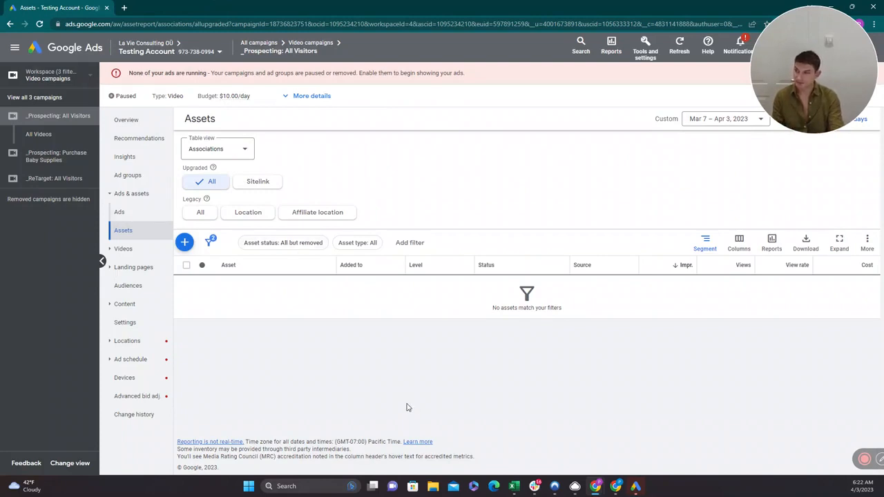
View the videos of the _Prospecting: All Visitors campaign and the analytics of its India Version A ad video.
{"action": "left_click", "coordinate": [121, 249]}
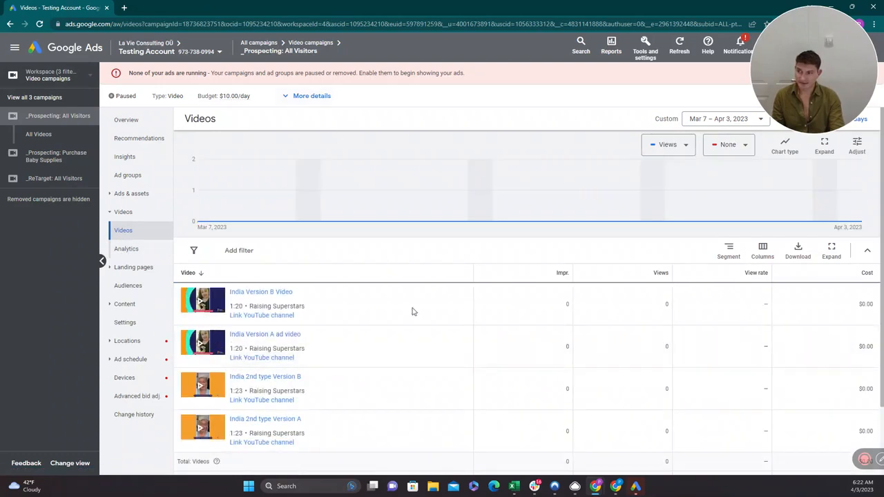
{"action": "left_click", "coordinate": [125, 248]}
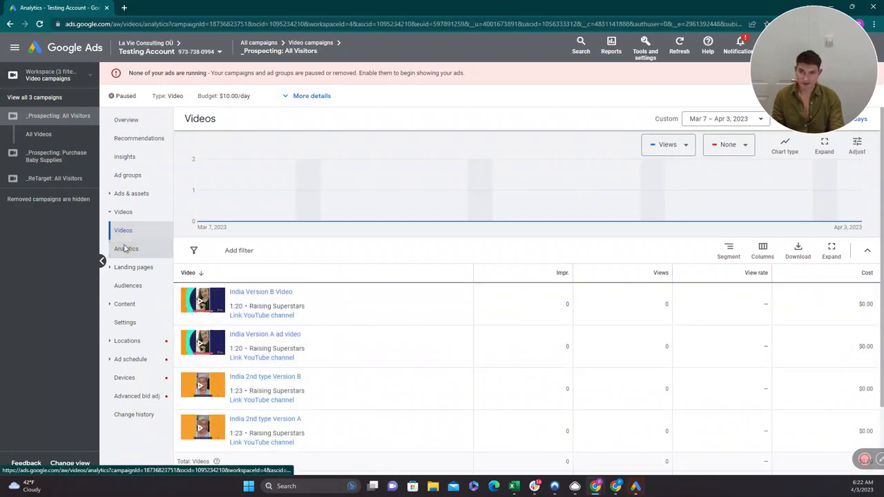
{"action": "scroll", "coordinate": [442, 345], "scroll_direction": "down", "scroll_amount": 3}
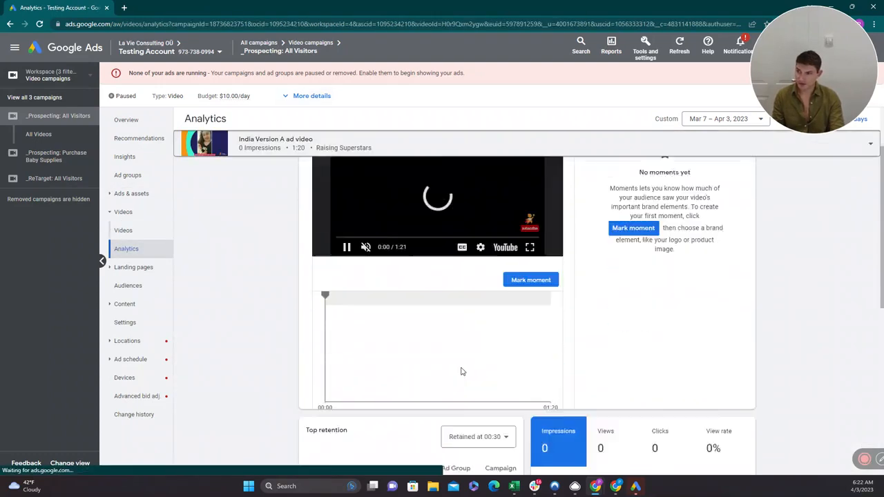
{"action": "scroll", "coordinate": [350, 264], "scroll_direction": "up", "scroll_amount": 3}
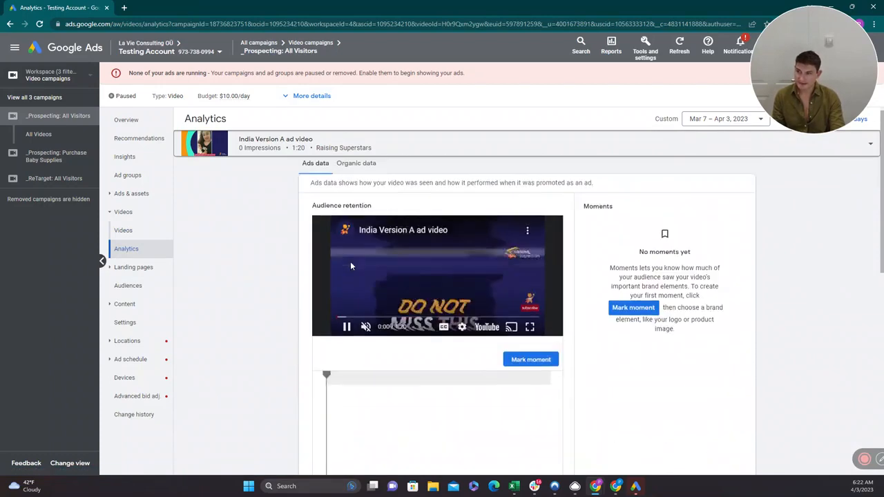
{"action": "scroll", "coordinate": [350, 263], "scroll_direction": "down", "scroll_amount": 1}
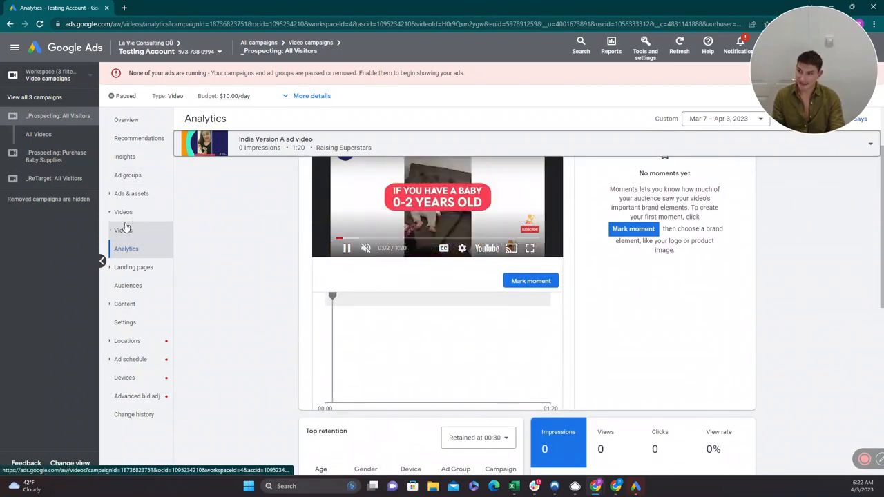
{"action": "scroll", "coordinate": [425, 317], "scroll_direction": "down", "scroll_amount": 2}
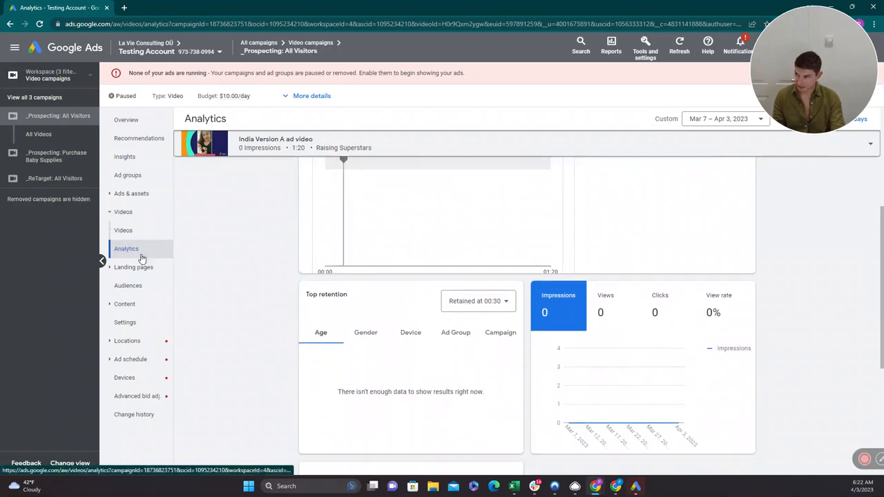
{"action": "left_click", "coordinate": [109, 214]}
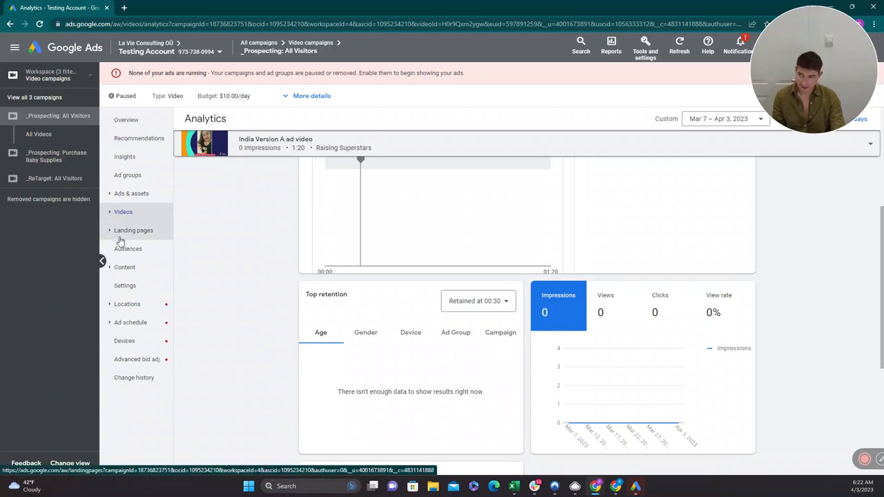
View the campaign's landing pages, and its audience demographics by gender and household income.
{"action": "left_click", "coordinate": [120, 240]}
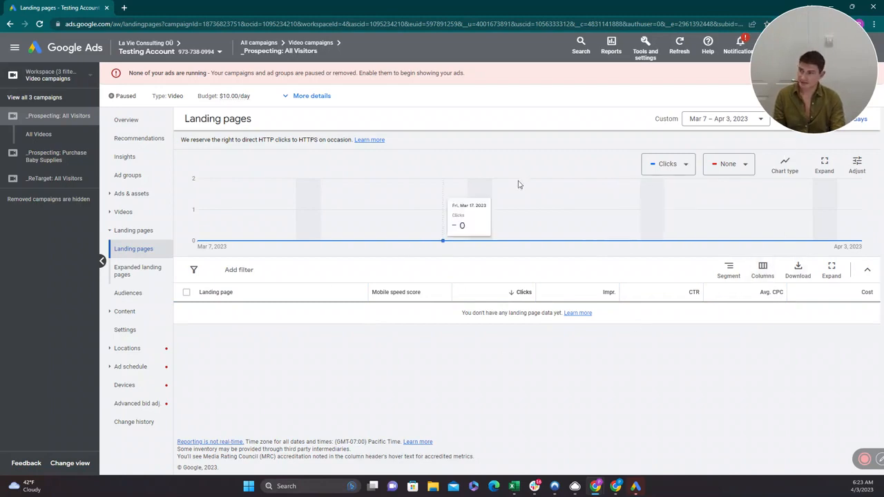
{"action": "left_click", "coordinate": [123, 293]}
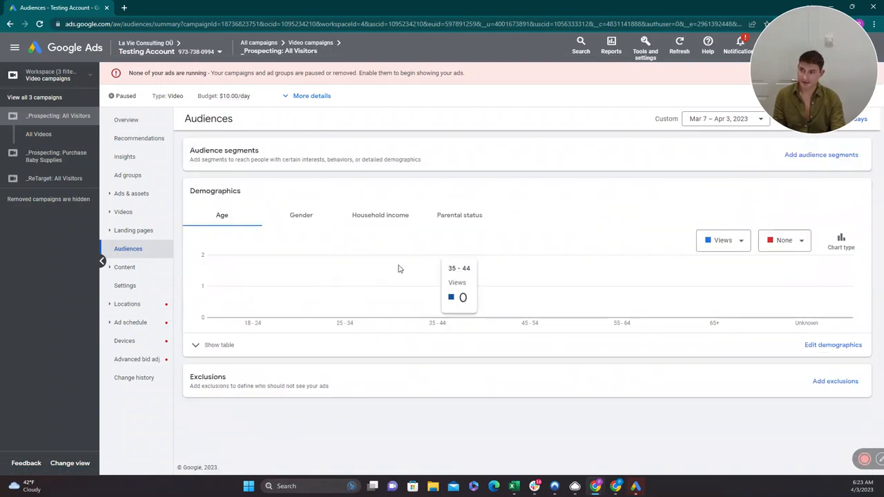
{"action": "left_click", "coordinate": [304, 218]}
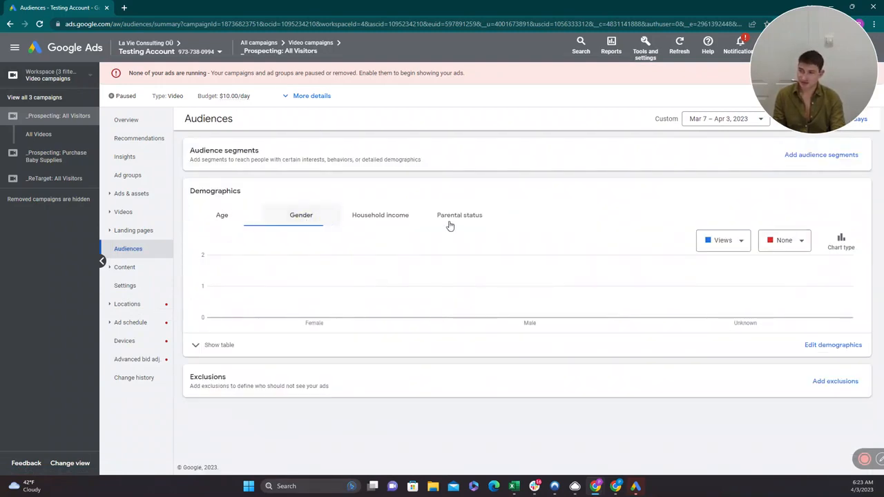
{"action": "left_click", "coordinate": [401, 219]}
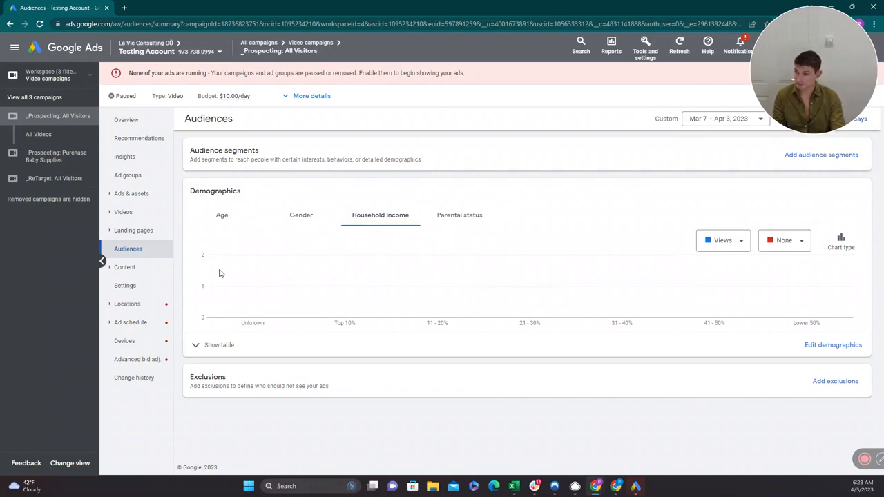
Check which content targeting sections the campaign offers, such as topics, placements, keywords and exclusions.
{"action": "left_click", "coordinate": [109, 269]}
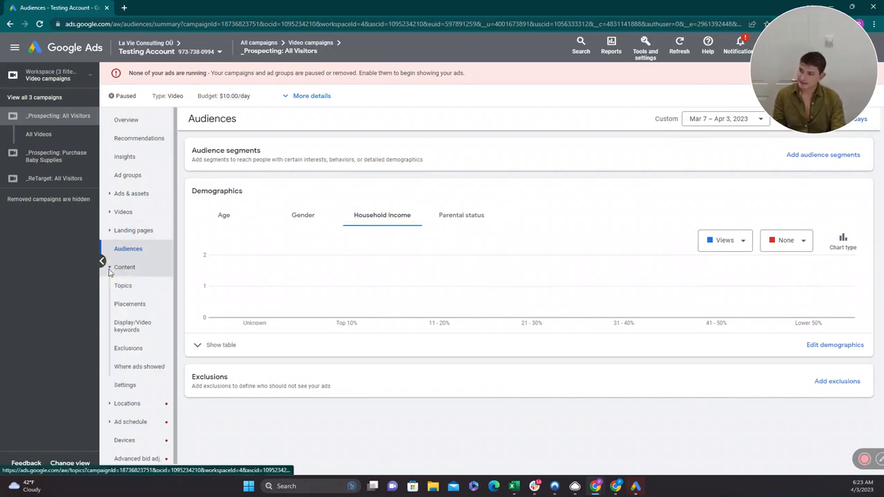
{"action": "left_click", "coordinate": [109, 268]}
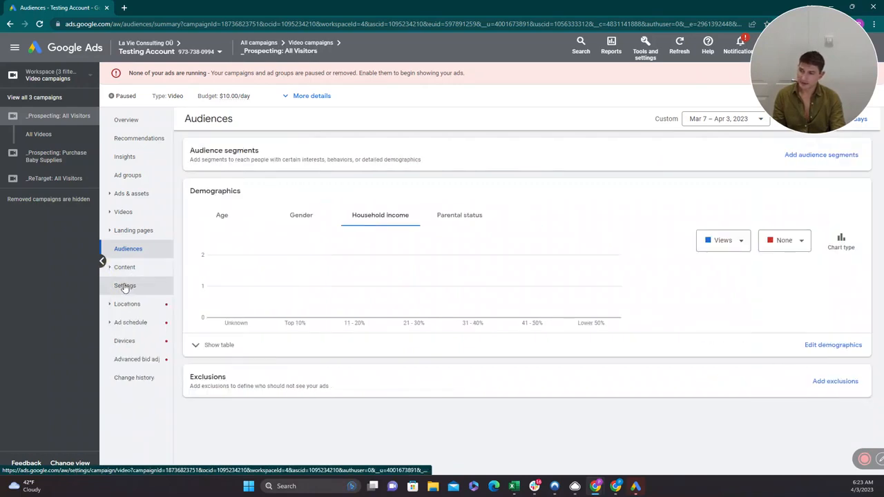
{"action": "left_click", "coordinate": [112, 268]}
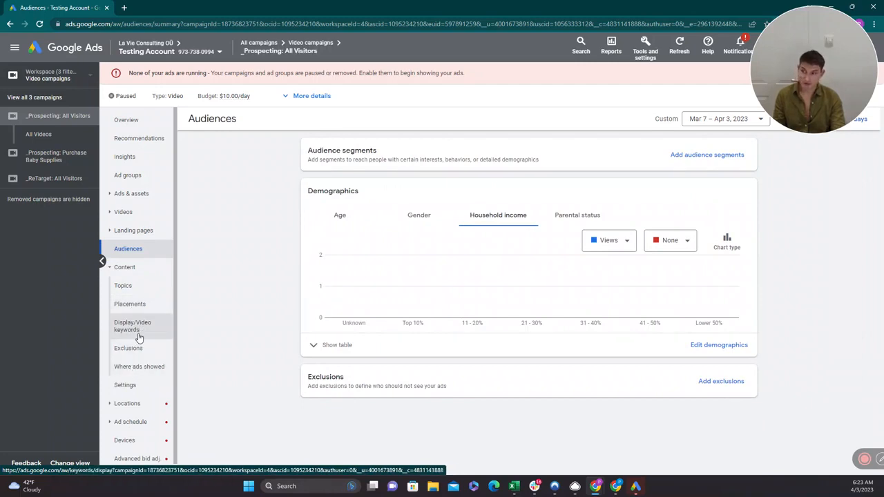
{"action": "left_click", "coordinate": [109, 268]}
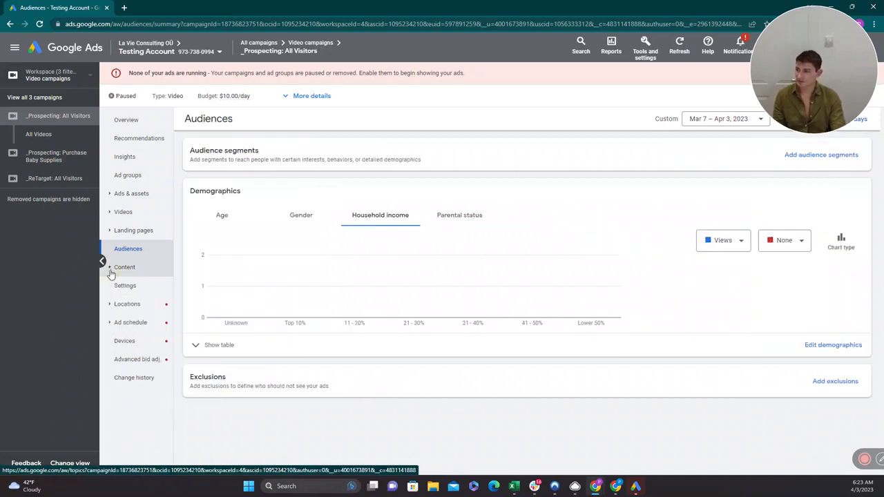
Review the settings of the _Prospecting: All Visitors campaign, from campaign name to content exclusions.
{"action": "left_click", "coordinate": [121, 286]}
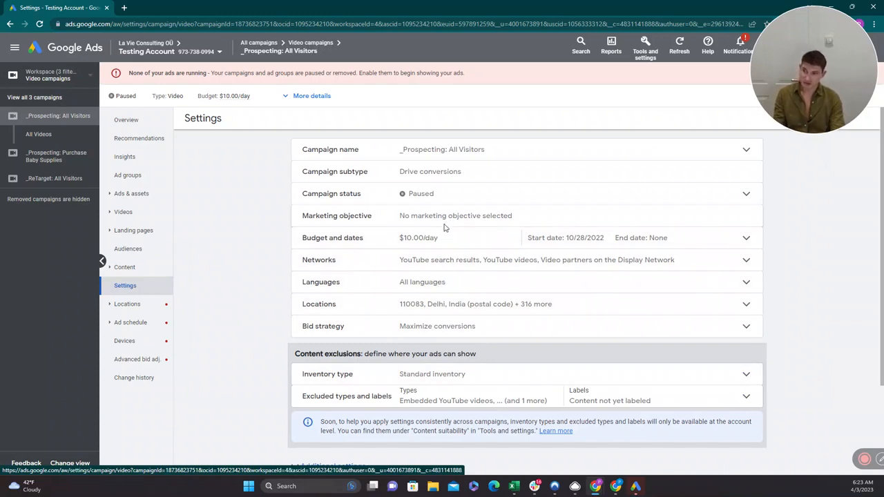
{"action": "scroll", "coordinate": [459, 228], "scroll_direction": "down", "scroll_amount": 1}
{"action": "scroll", "coordinate": [467, 221], "scroll_direction": "down", "scroll_amount": 2}
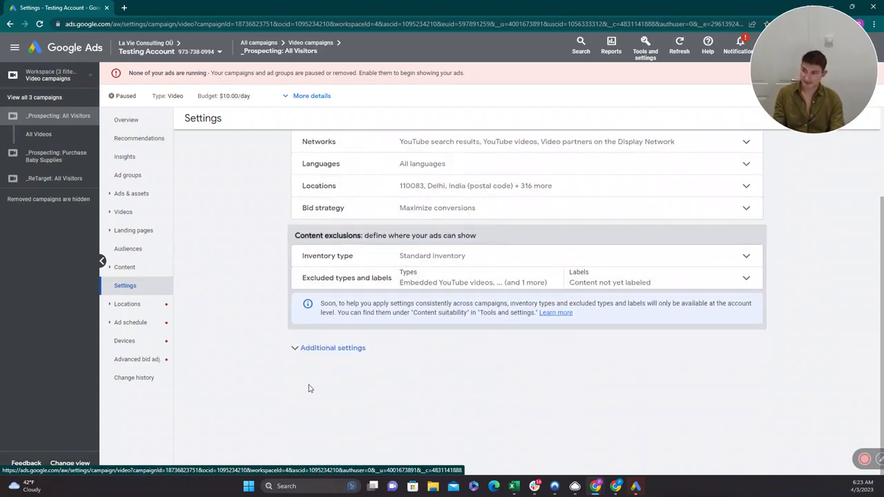
Try to change the campaign's bid strategy to Target CPA with a target of $15.00 and save it.
{"action": "left_click", "coordinate": [455, 204]}
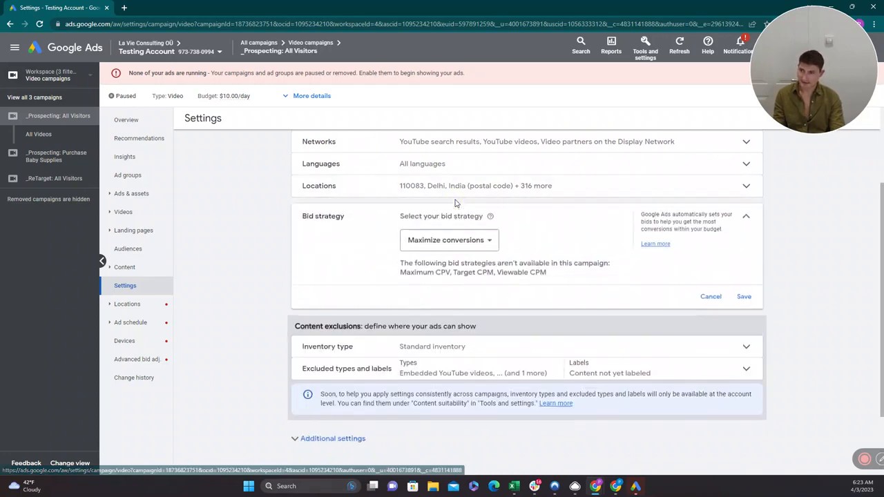
{"action": "left_click", "coordinate": [421, 239]}
{"action": "left_click", "coordinate": [422, 249]}
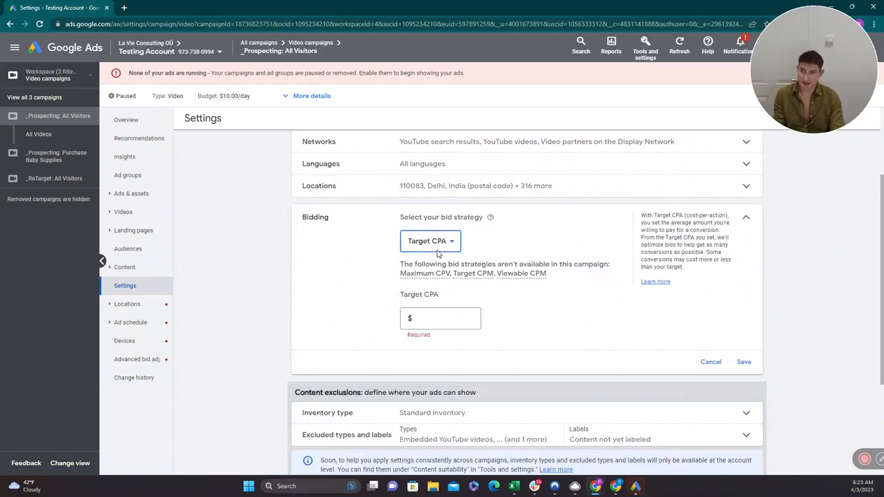
{"action": "left_click", "coordinate": [422, 319]}
{"action": "type", "text": "15"}
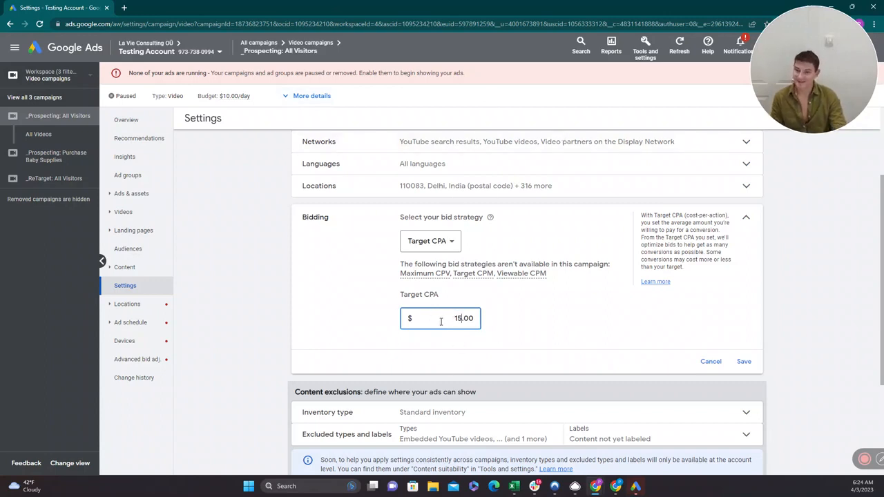
{"action": "scroll", "coordinate": [637, 342], "scroll_direction": "down", "scroll_amount": 1}
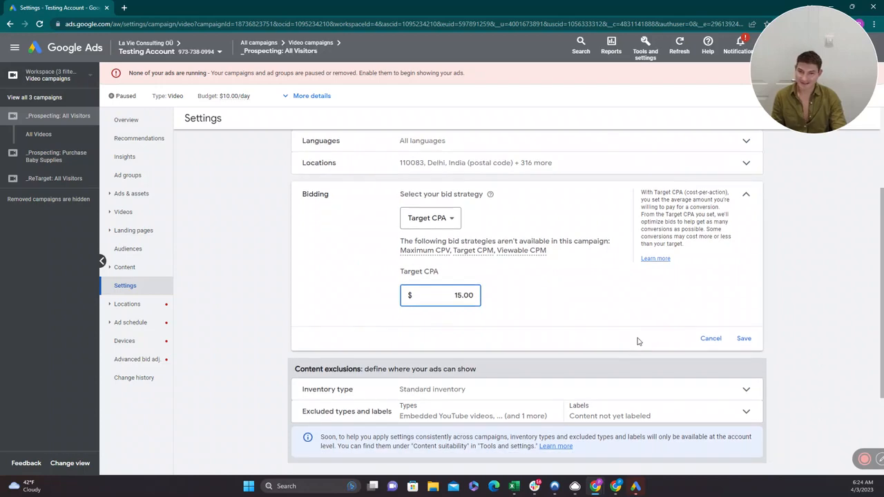
{"action": "left_click", "coordinate": [745, 339]}
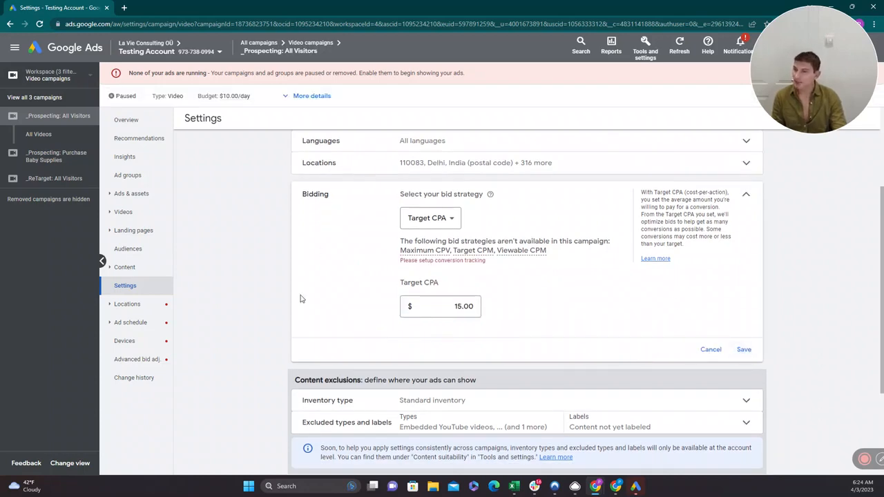
Discard the unsaved bidding change and view the campaign's targeted locations and ad schedule.
{"action": "left_click", "coordinate": [112, 307]}
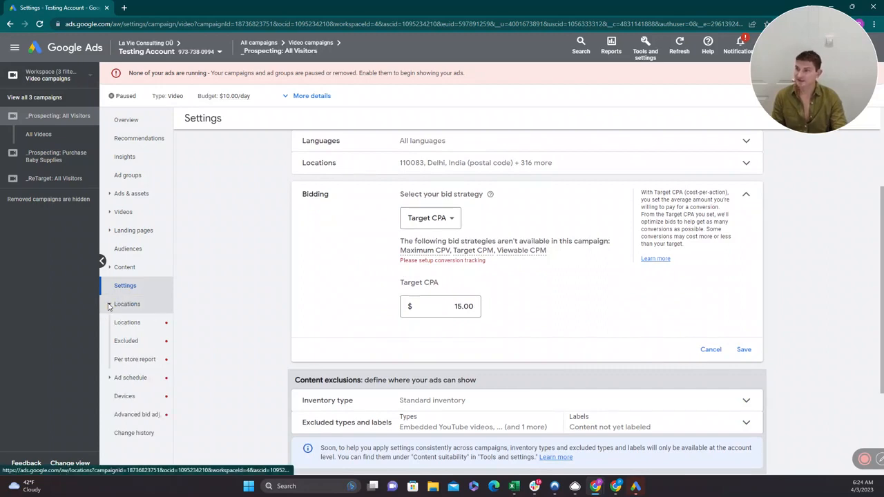
{"action": "left_click", "coordinate": [127, 323]}
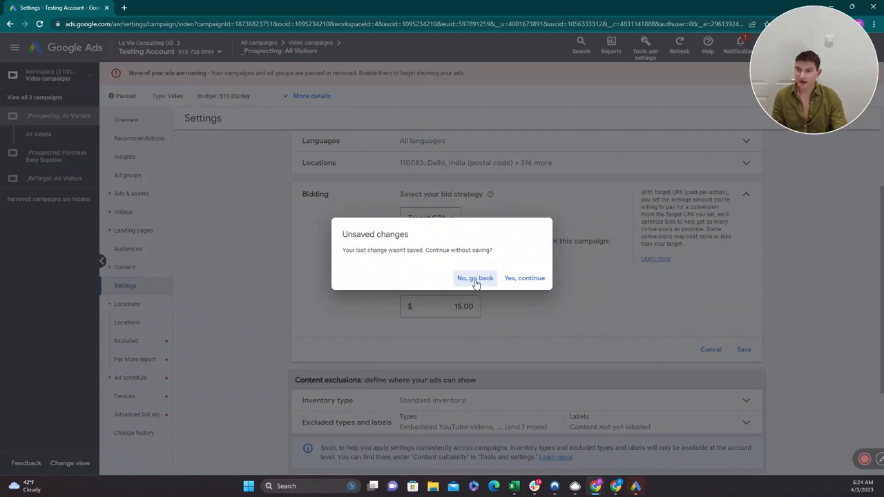
{"action": "left_click", "coordinate": [509, 279]}
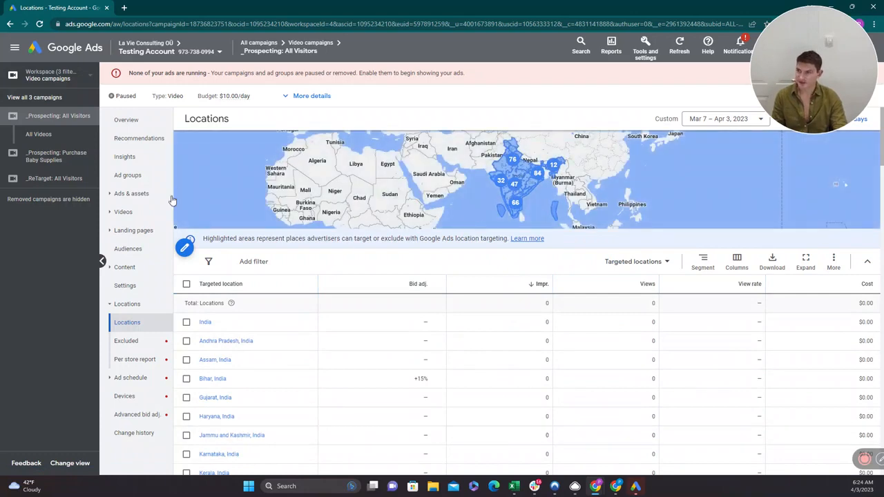
{"action": "left_click", "coordinate": [104, 383]}
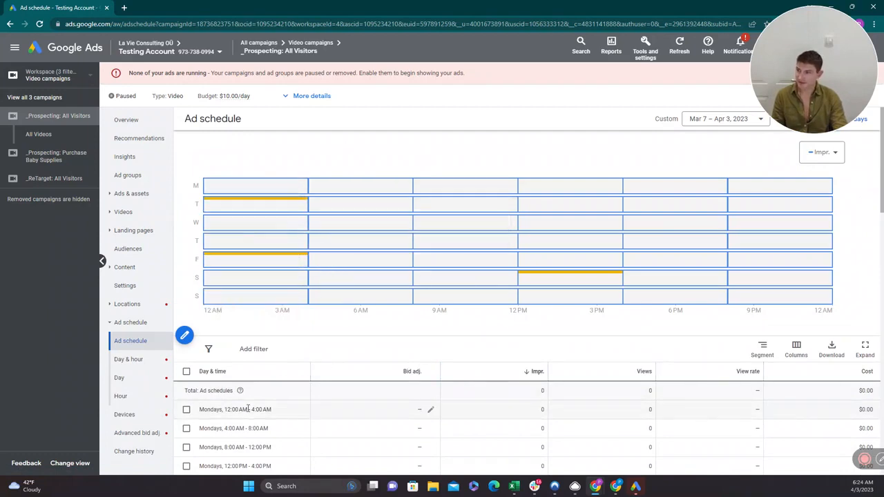
Examine the campaign's ad schedule time slots and bid adjustments, and the day-and-hour and day reports.
{"action": "scroll", "coordinate": [428, 409], "scroll_direction": "down", "scroll_amount": 2}
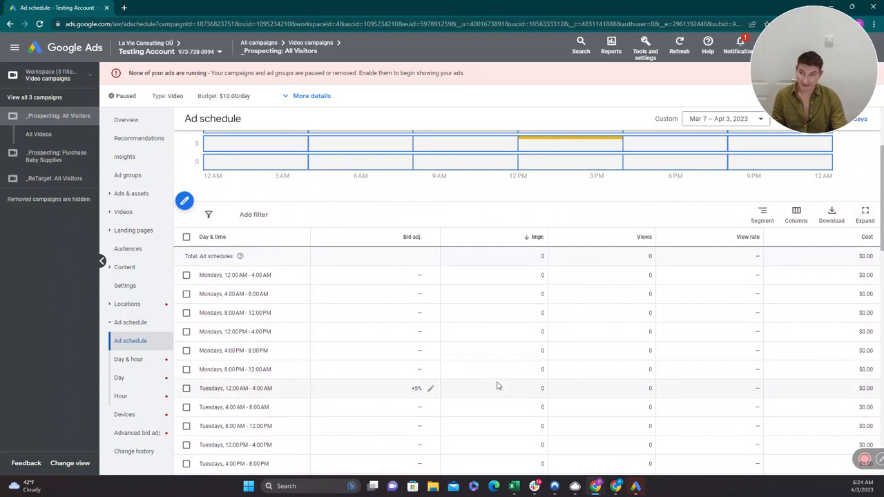
{"action": "scroll", "coordinate": [497, 387], "scroll_direction": "down", "scroll_amount": 2}
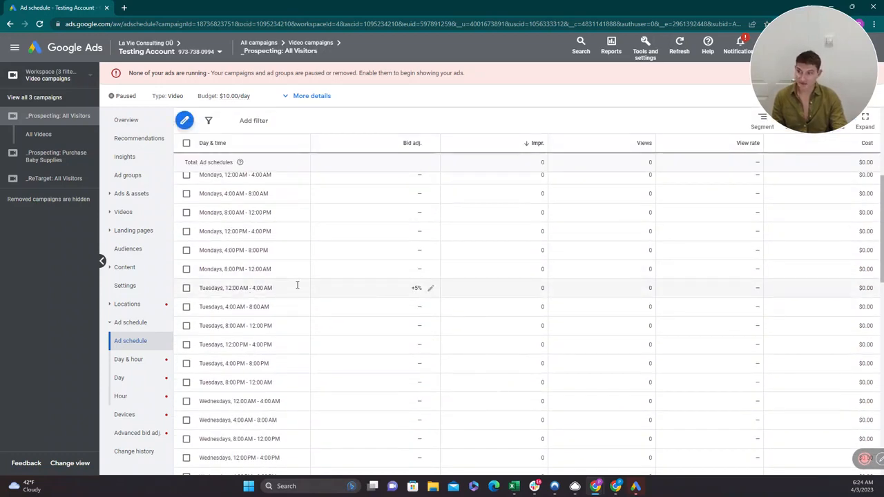
{"action": "left_click", "coordinate": [135, 361]}
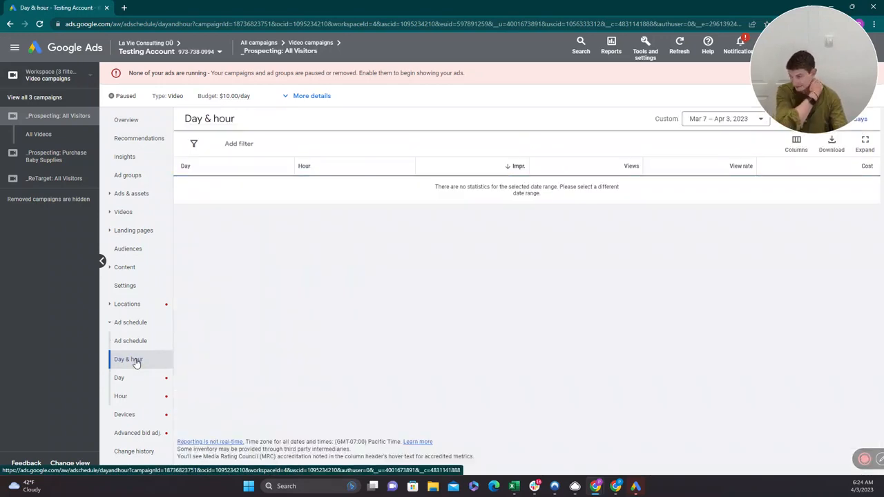
{"action": "left_click", "coordinate": [120, 379]}
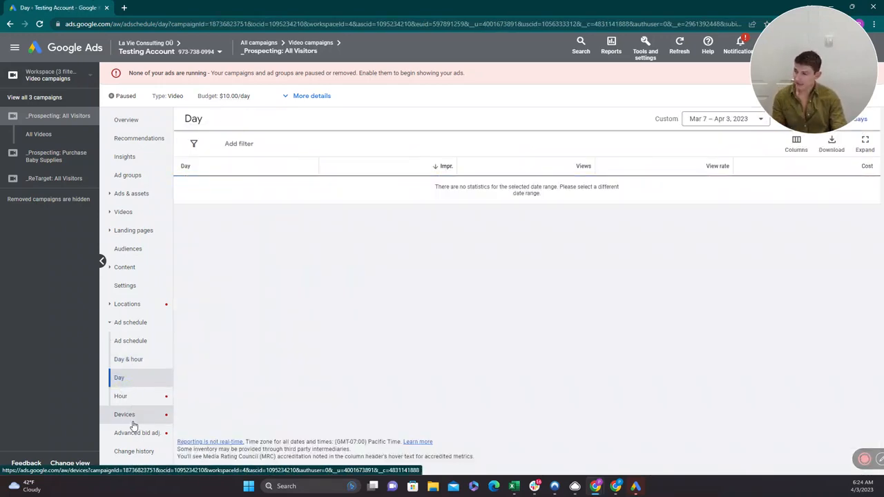
{"action": "left_click", "coordinate": [107, 326]}
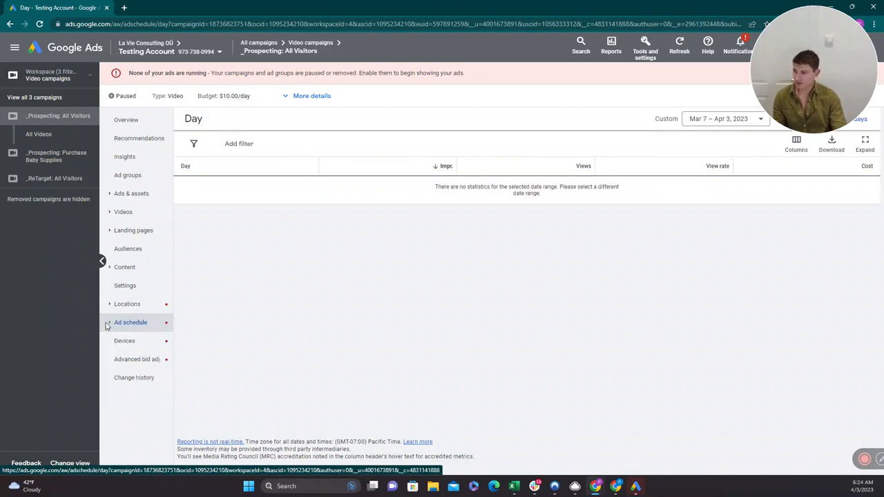
Set the campaign's device bid adjustment for mobile phones to a 100% decrease and save it.
{"action": "left_click", "coordinate": [120, 340]}
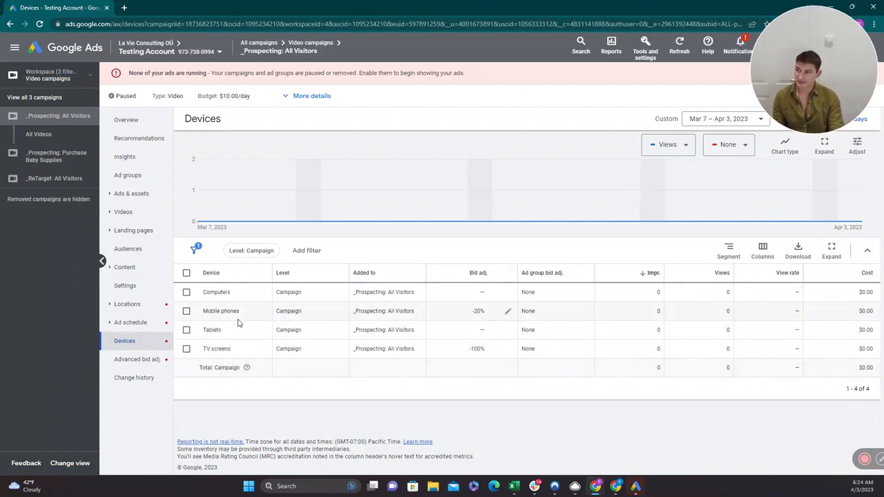
{"action": "left_click", "coordinate": [507, 312]}
{"action": "double_click", "coordinate": [518, 343]}
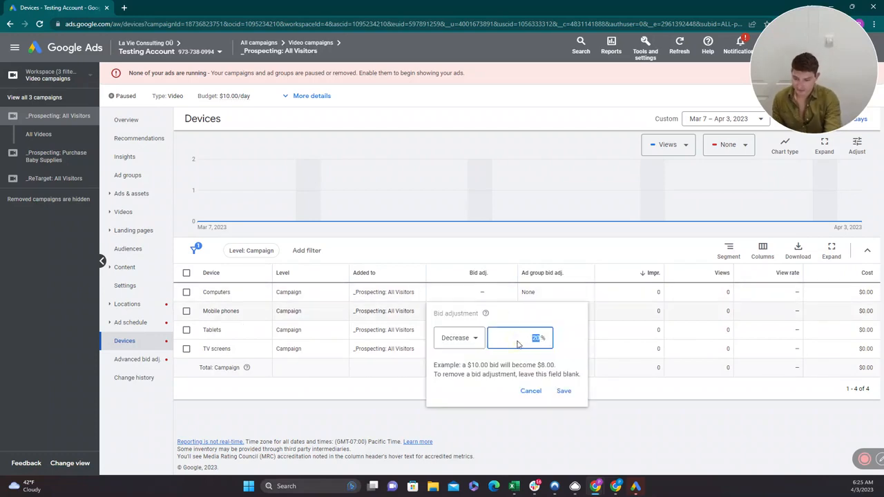
{"action": "left_click", "coordinate": [564, 392]}
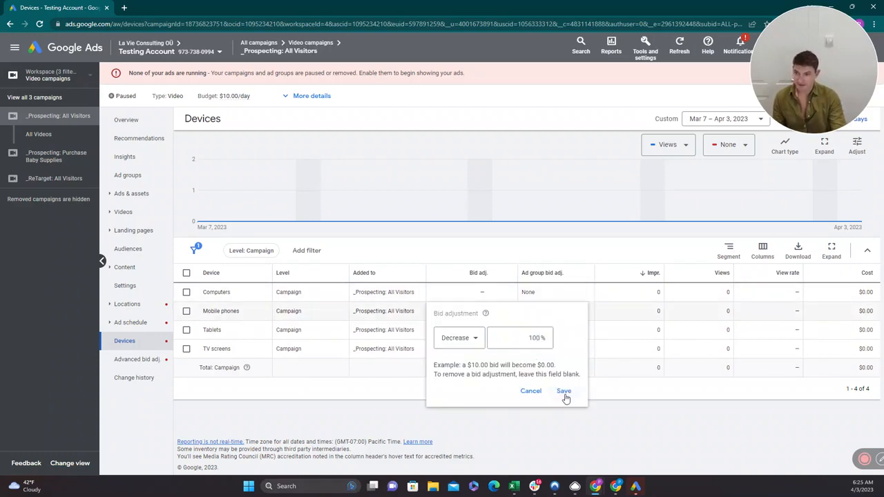
{"action": "left_click", "coordinate": [564, 390]}
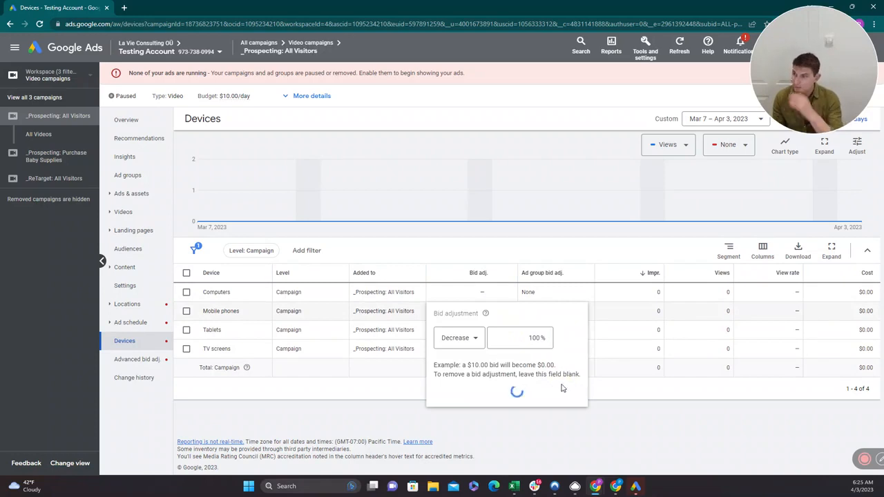
Review the campaign's change history, status options and detailed settings summary, ending on its ad groups list.
{"action": "left_click", "coordinate": [132, 386]}
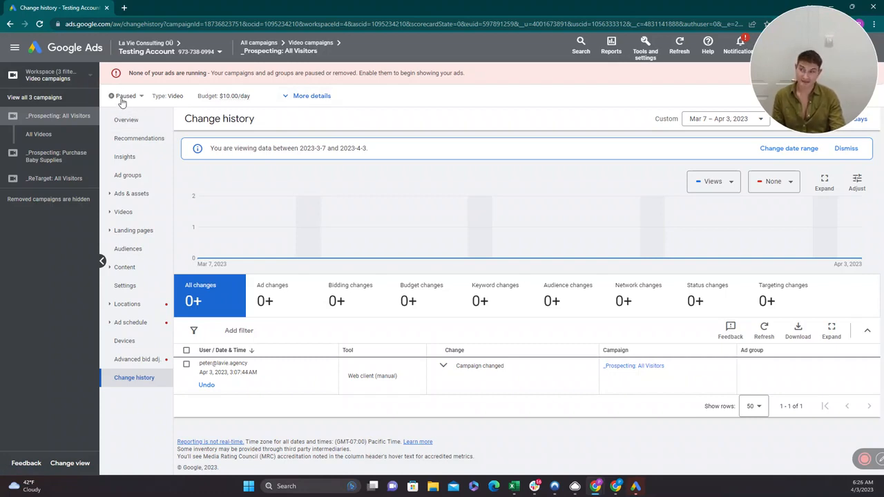
{"action": "left_click", "coordinate": [118, 284]}
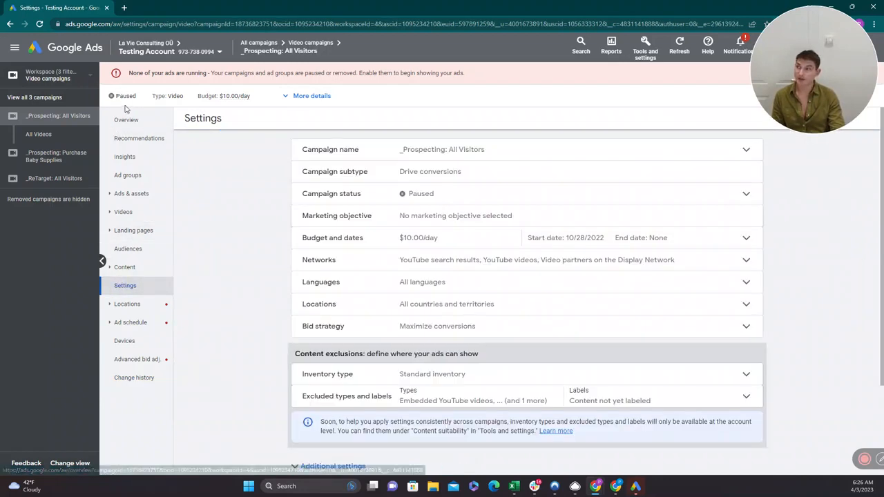
{"action": "left_click", "coordinate": [119, 96]}
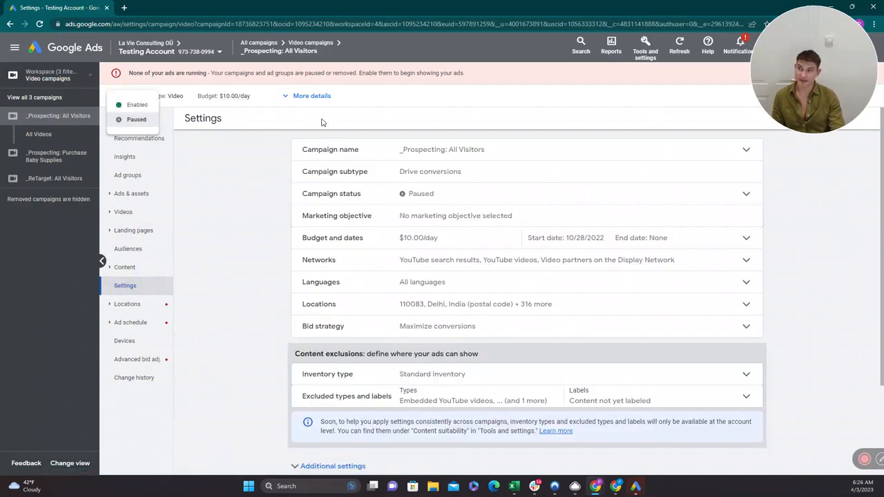
{"action": "left_click", "coordinate": [303, 95]}
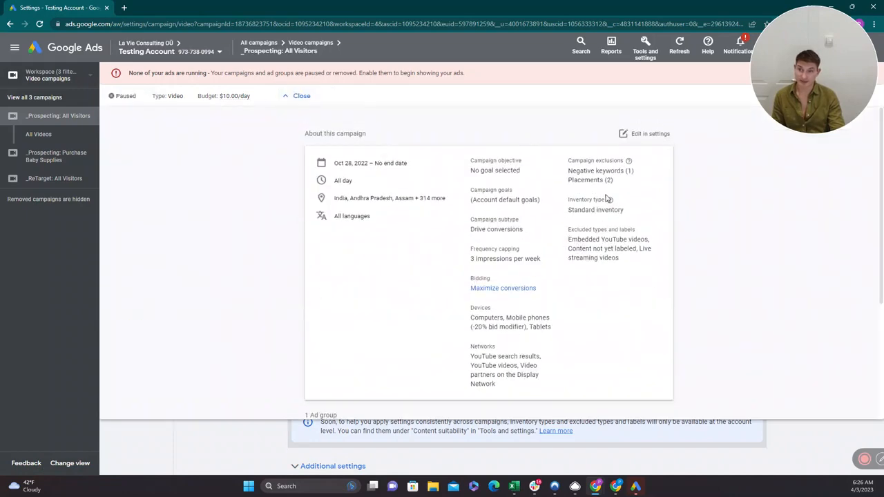
{"action": "left_click", "coordinate": [638, 134]}
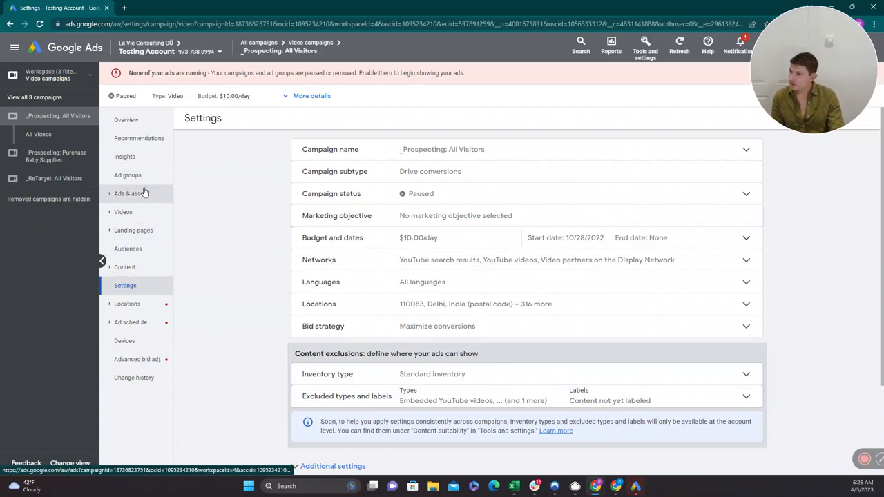
{"action": "left_click", "coordinate": [125, 175]}
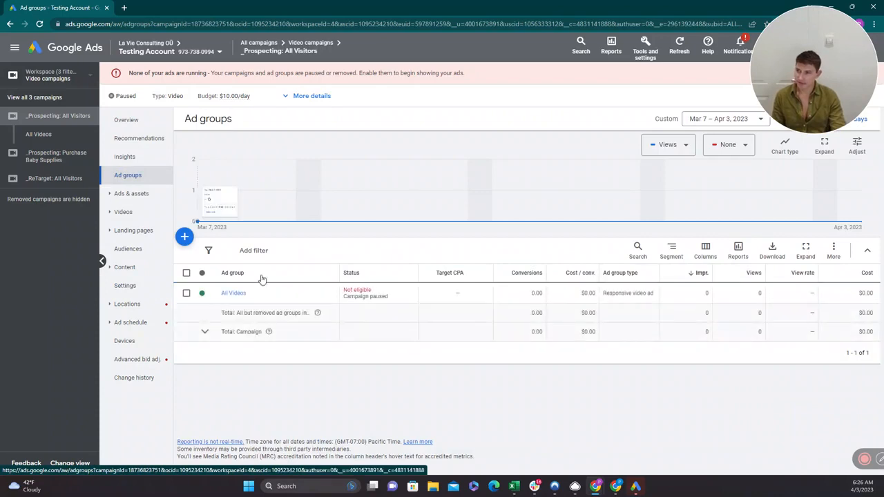
{"action": "left_click", "coordinate": [256, 254]}
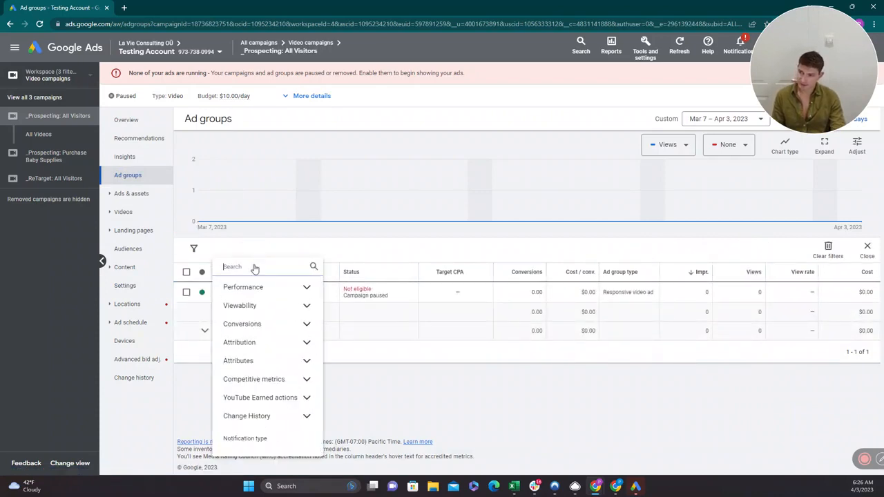
{"action": "left_click", "coordinate": [246, 288]}
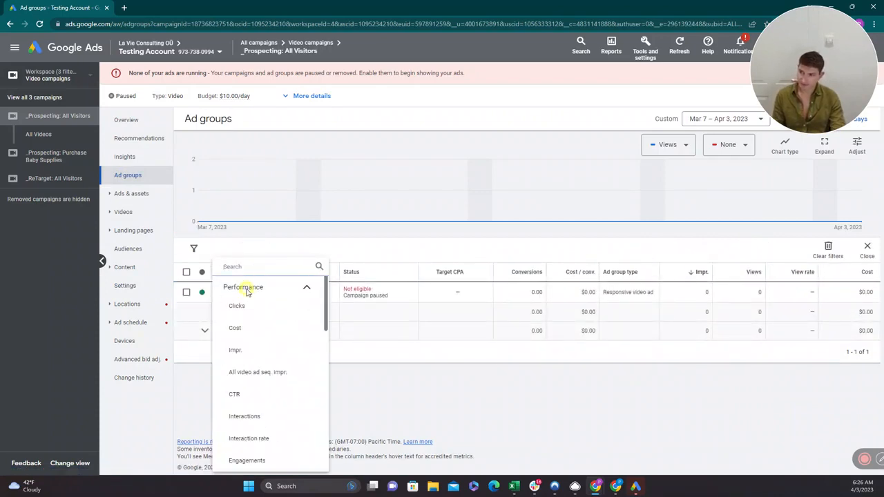
{"action": "left_click", "coordinate": [236, 328]}
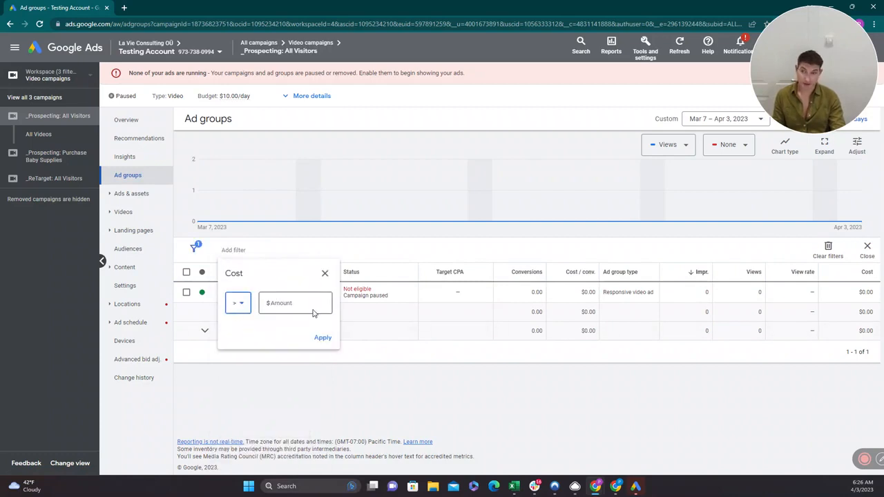
{"action": "left_click", "coordinate": [325, 274]}
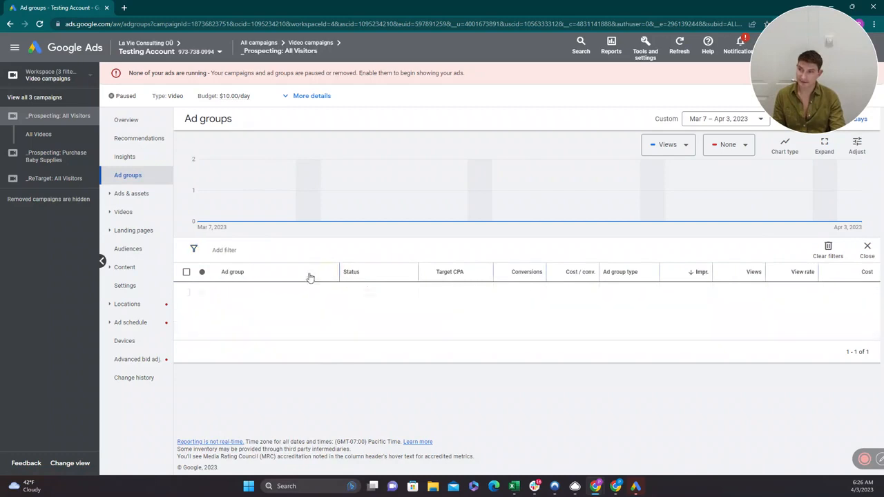
Filter the ad groups to those with viewable impressions < 1 and close the filter controls.
{"action": "left_click", "coordinate": [237, 251]}
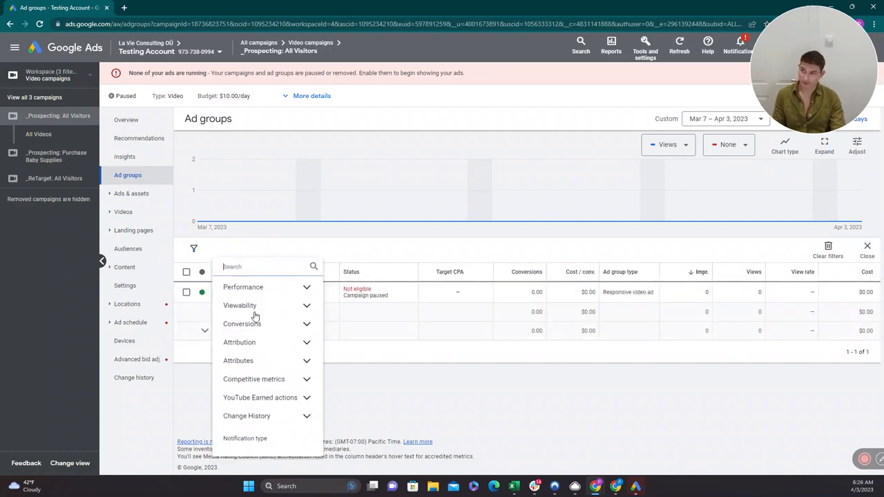
{"action": "left_click", "coordinate": [254, 310]}
{"action": "left_click", "coordinate": [237, 325]}
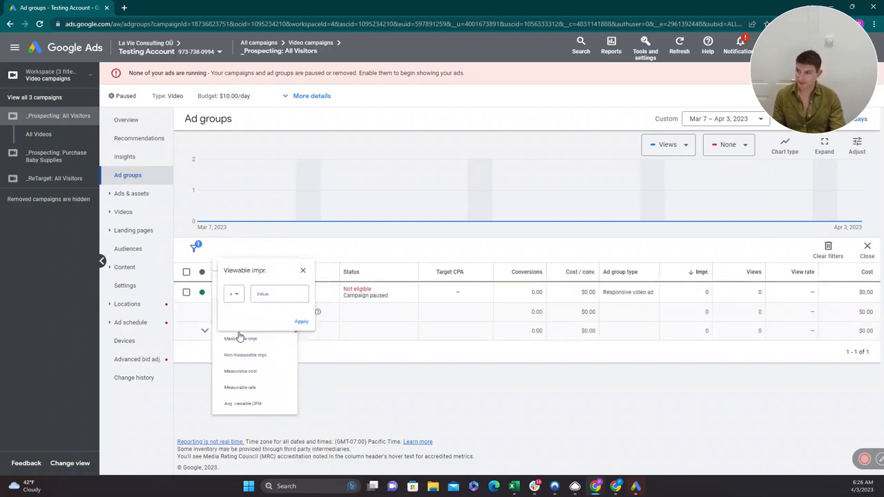
{"action": "left_click", "coordinate": [288, 304]}
{"action": "left_click", "coordinate": [232, 304]}
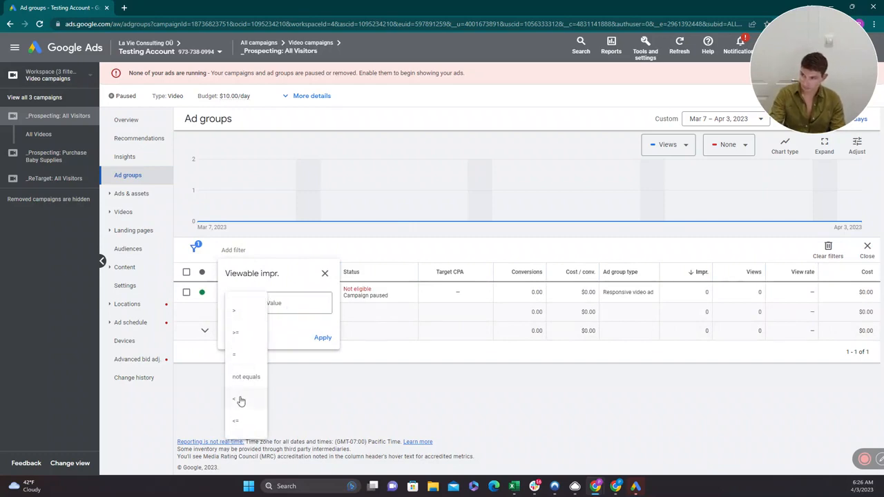
{"action": "left_click", "coordinate": [239, 403]}
{"action": "left_click", "coordinate": [294, 311]}
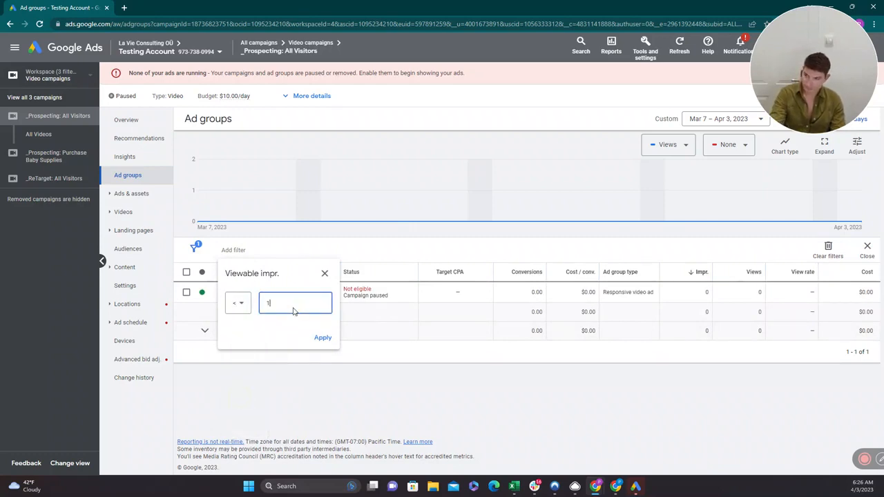
{"action": "left_click", "coordinate": [322, 337]}
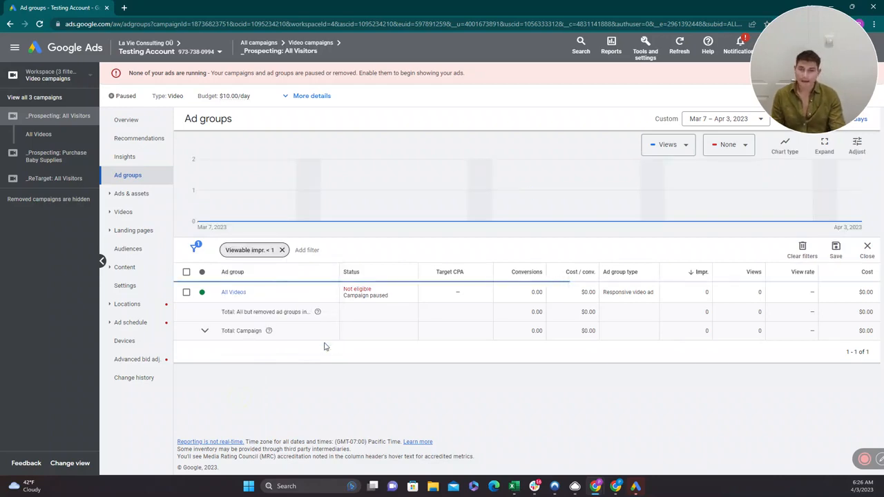
{"action": "left_click", "coordinate": [243, 252]}
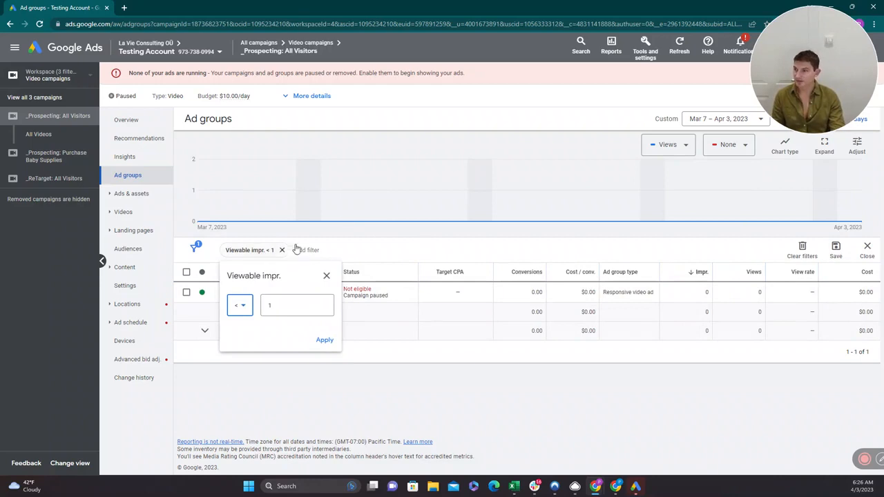
{"action": "left_click", "coordinate": [867, 250]}
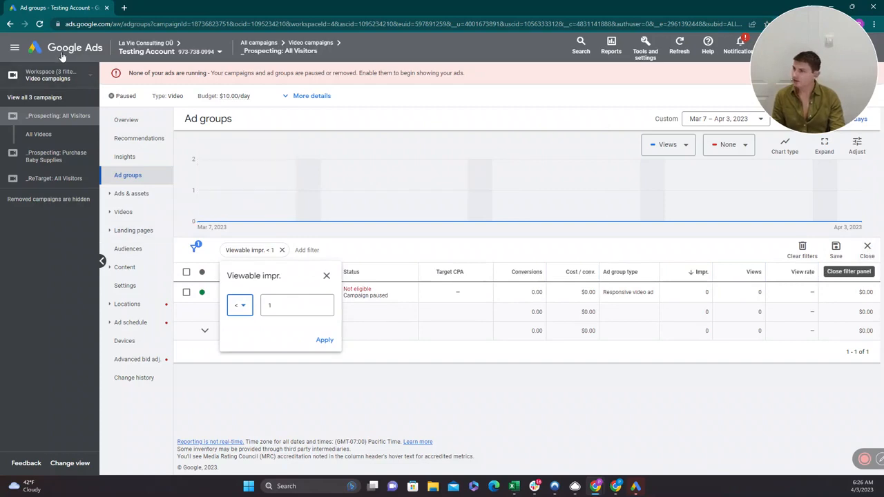
Open the campaigns list in the All campaigns workspace and set its campaign status filter to All.
{"action": "left_click", "coordinate": [57, 79]}
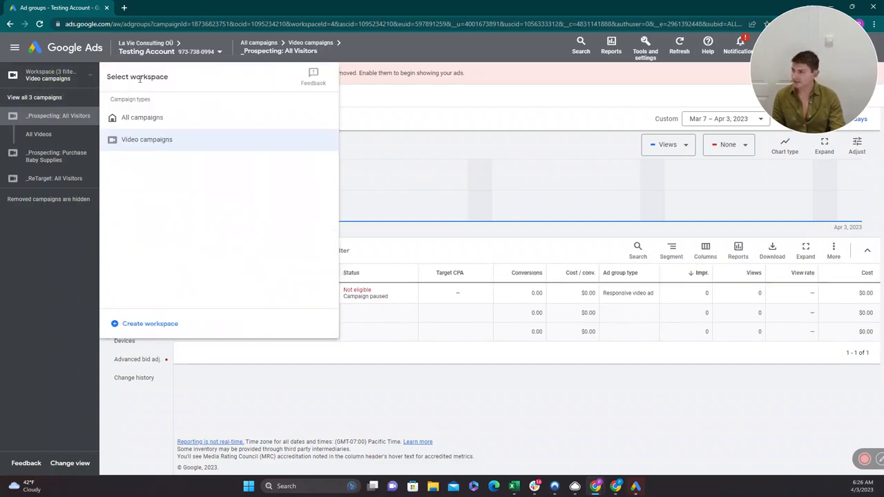
{"action": "left_click", "coordinate": [127, 118]}
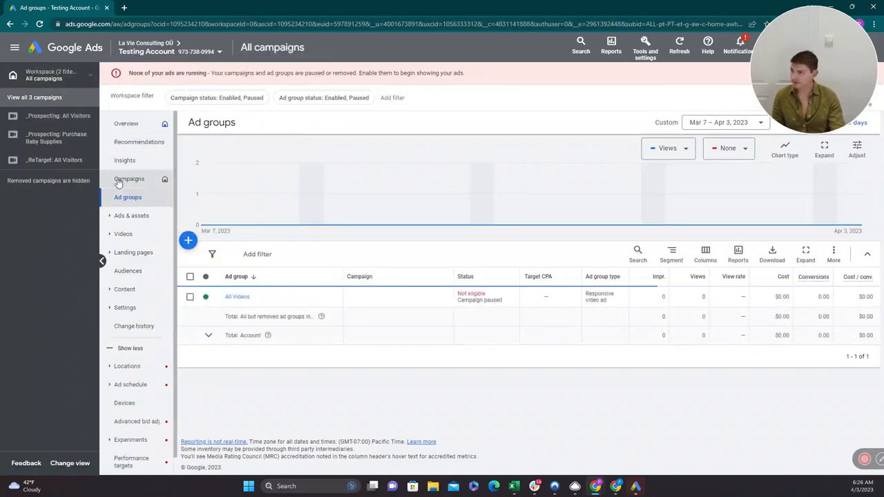
{"action": "left_click", "coordinate": [122, 178]}
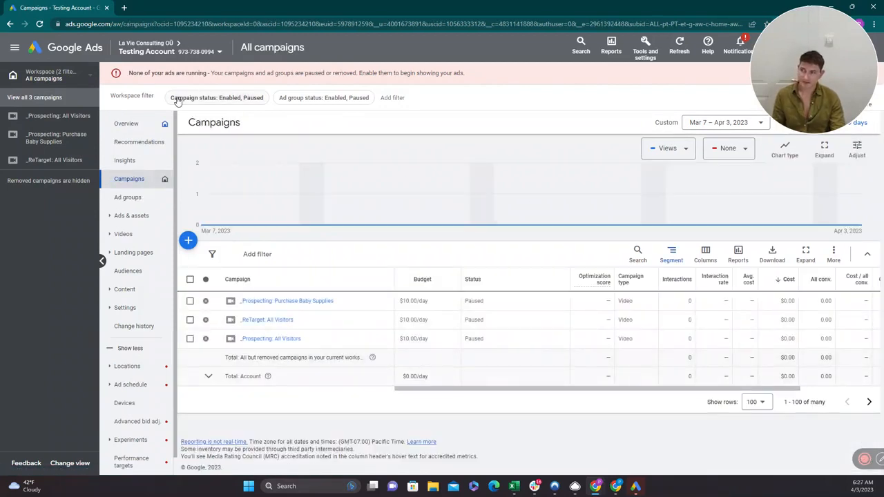
{"action": "left_click", "coordinate": [241, 103]}
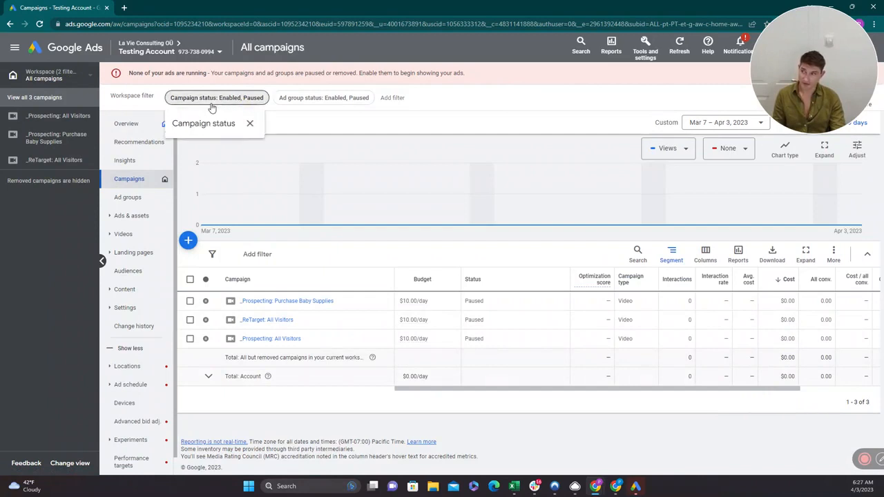
{"action": "left_click", "coordinate": [198, 152]}
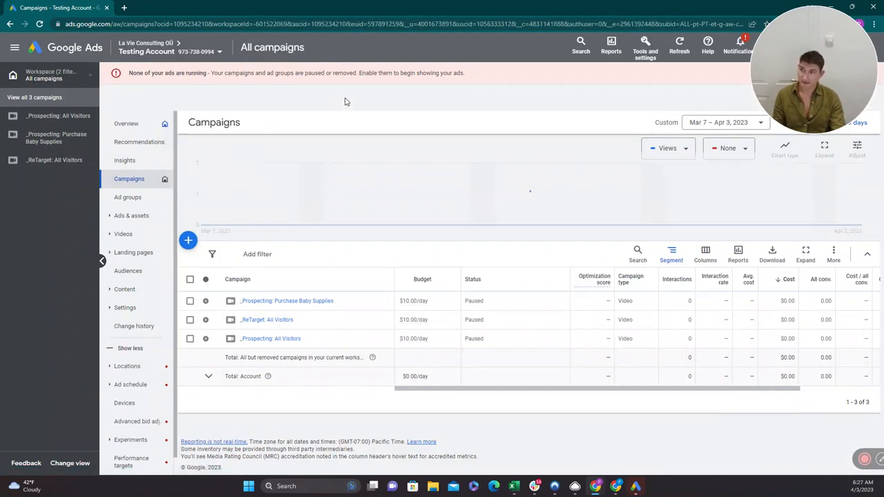
Check the ad group status options and the additional filter types available for the workspace.
{"action": "left_click", "coordinate": [351, 99]}
{"action": "left_click", "coordinate": [316, 100]}
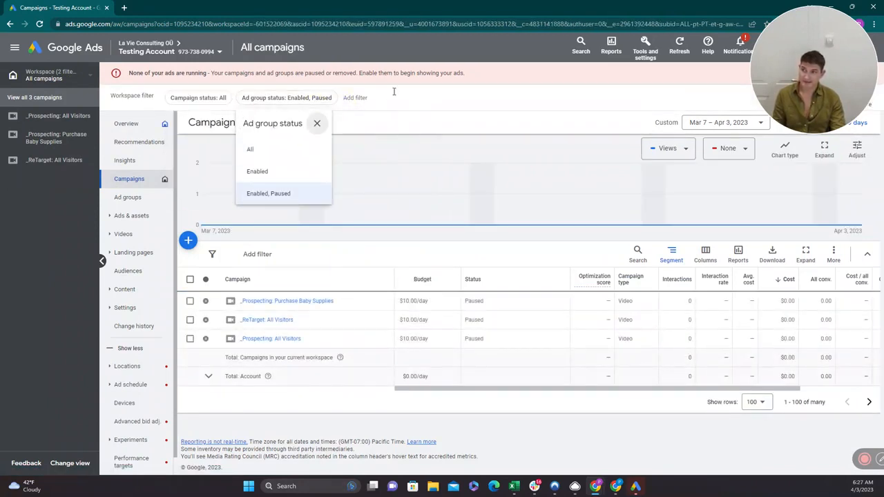
{"action": "left_click", "coordinate": [355, 98]}
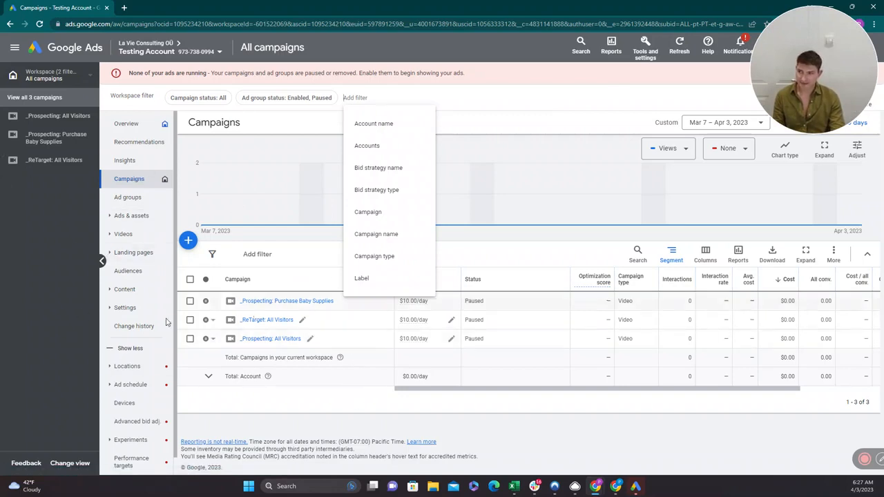
{"action": "left_click", "coordinate": [469, 99]}
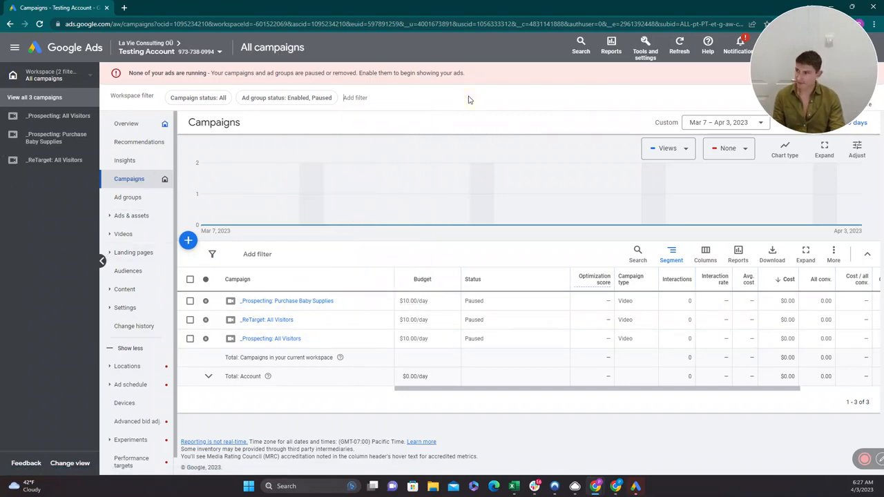